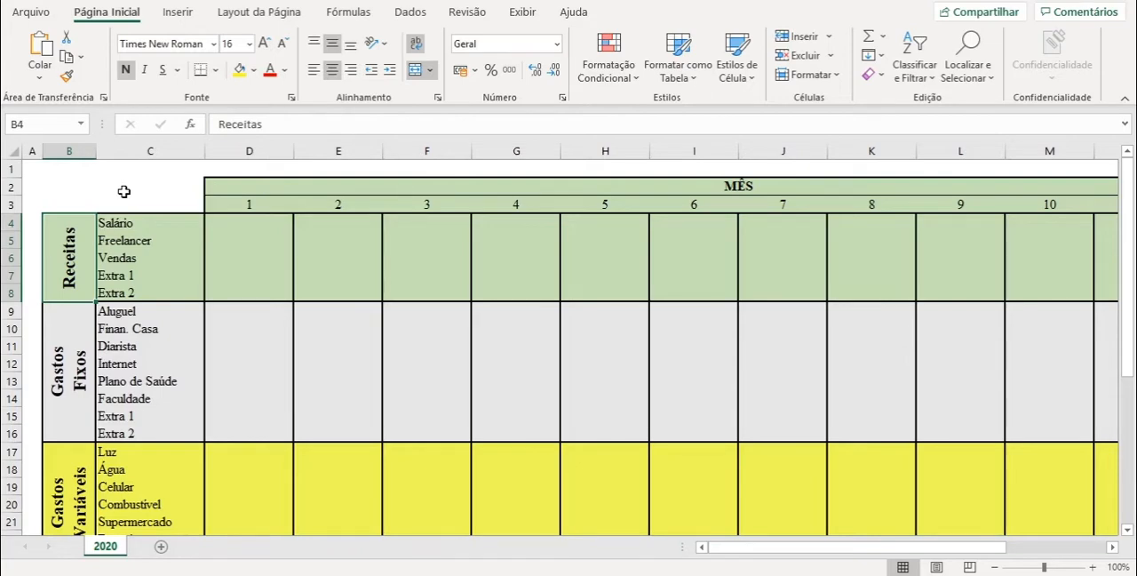
- Examine the MÊS header with its month columns 1 to 12 and the TOTAL column
left_click(251, 152)
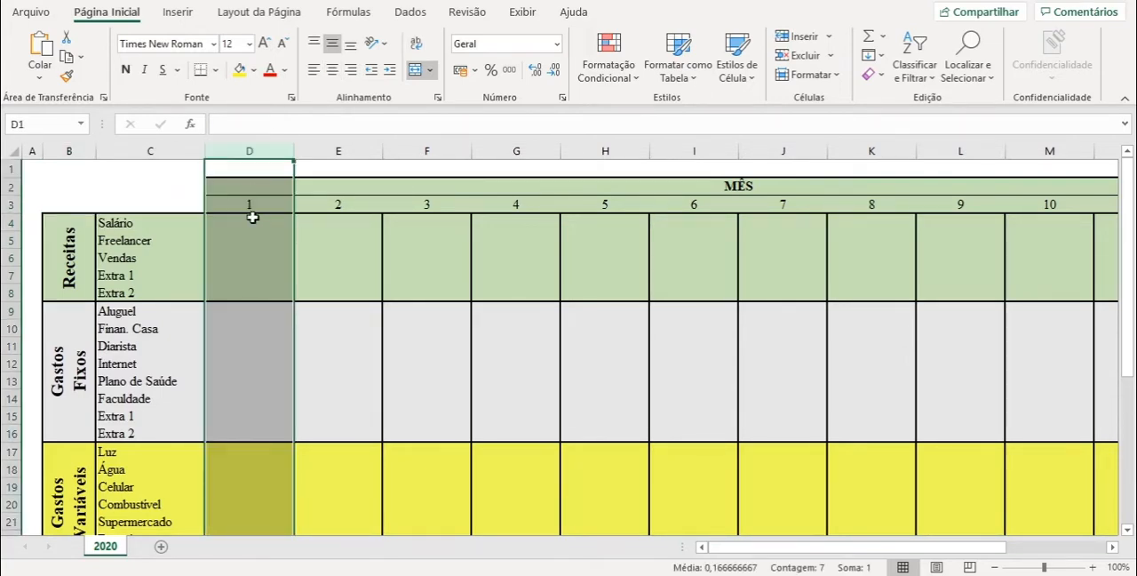
left_click(254, 207)
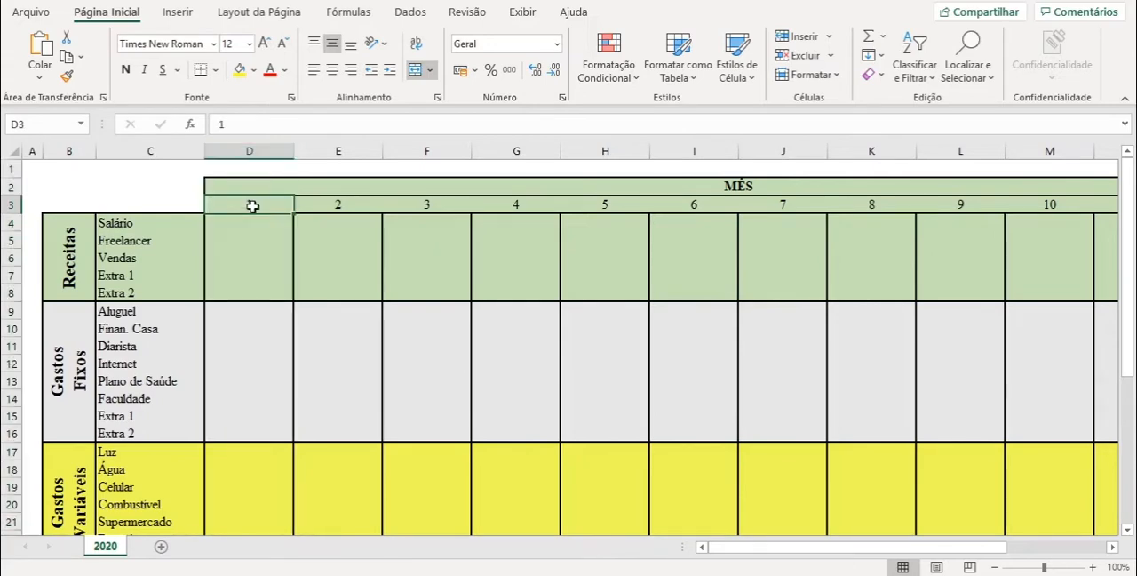
left_click(341, 204)
left_click(436, 206)
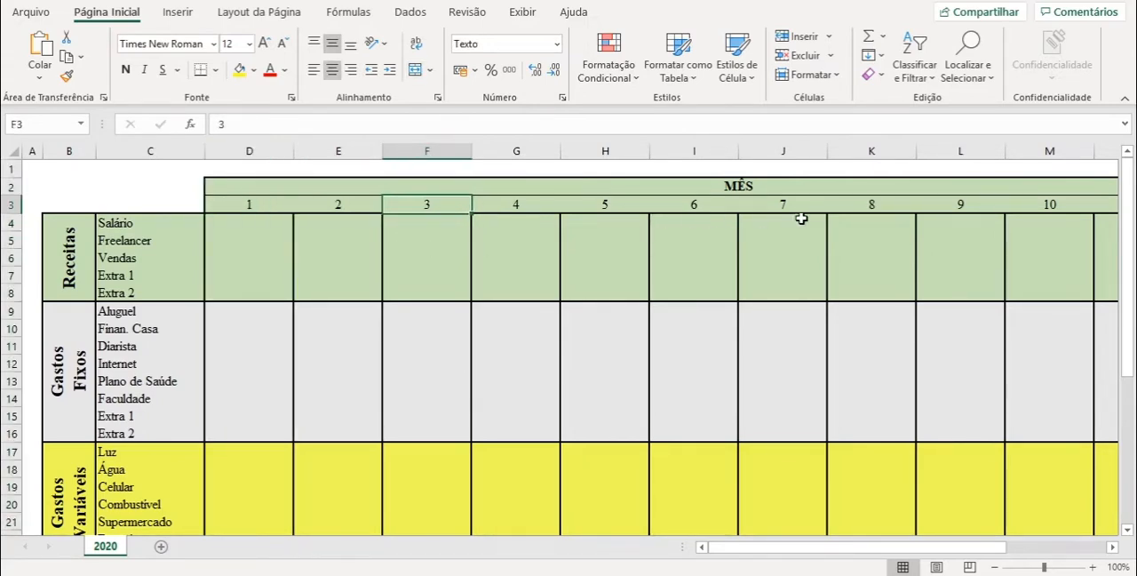
left_click_drag(853, 543, 977, 557)
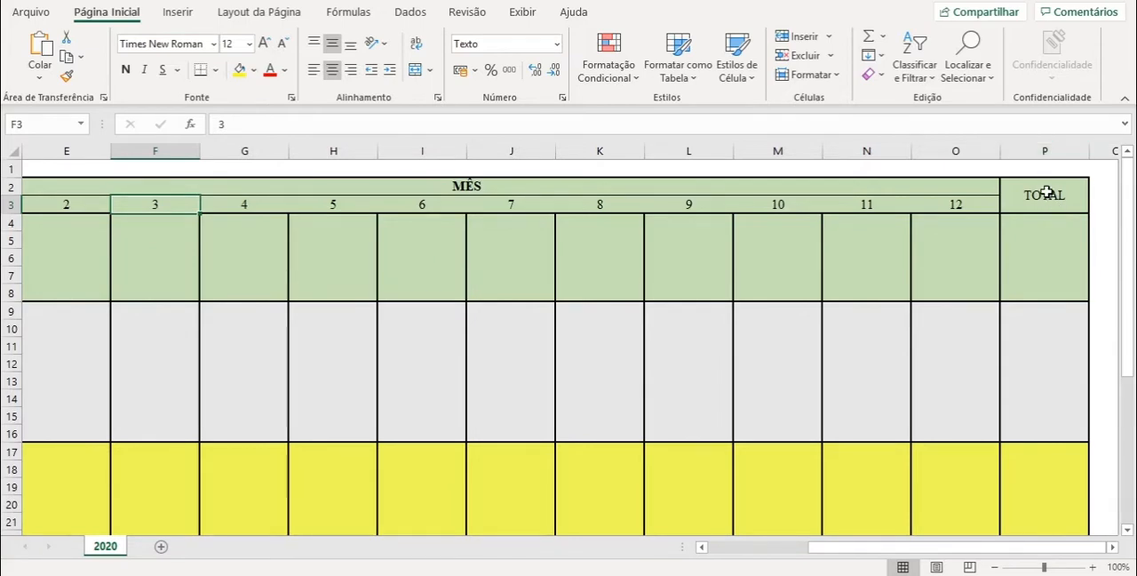
left_click(1048, 193)
left_click_drag(818, 547, 691, 551)
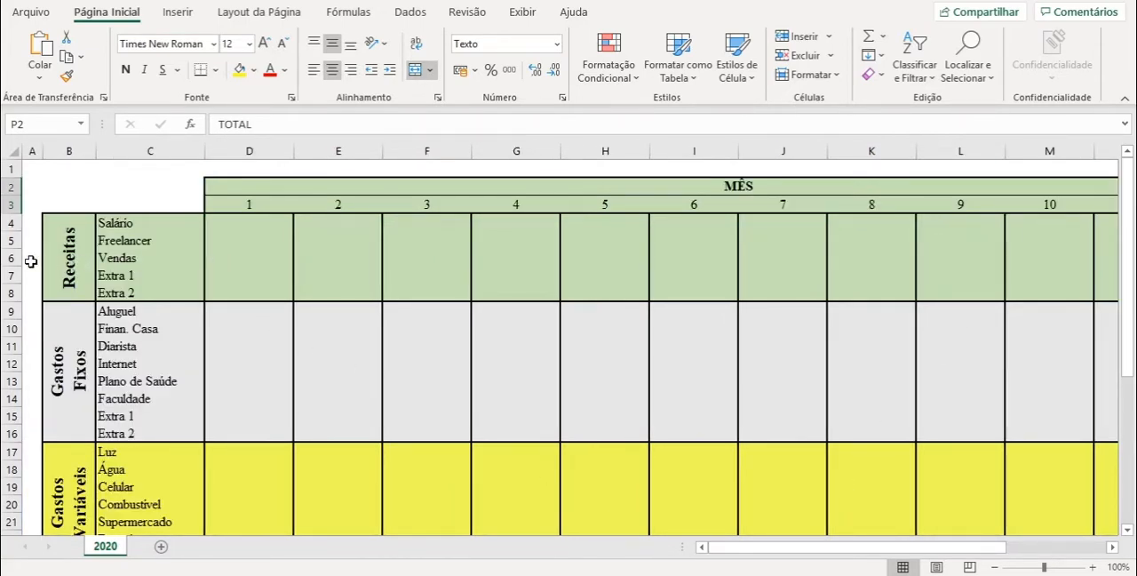
- Enlarge the sheet to 130% and examine the income and expense categories down to the Balanço summary rows
scroll(68, 256, "up", 1, "ctrl")
scroll(782, 424, "up", 1, "ctrl")
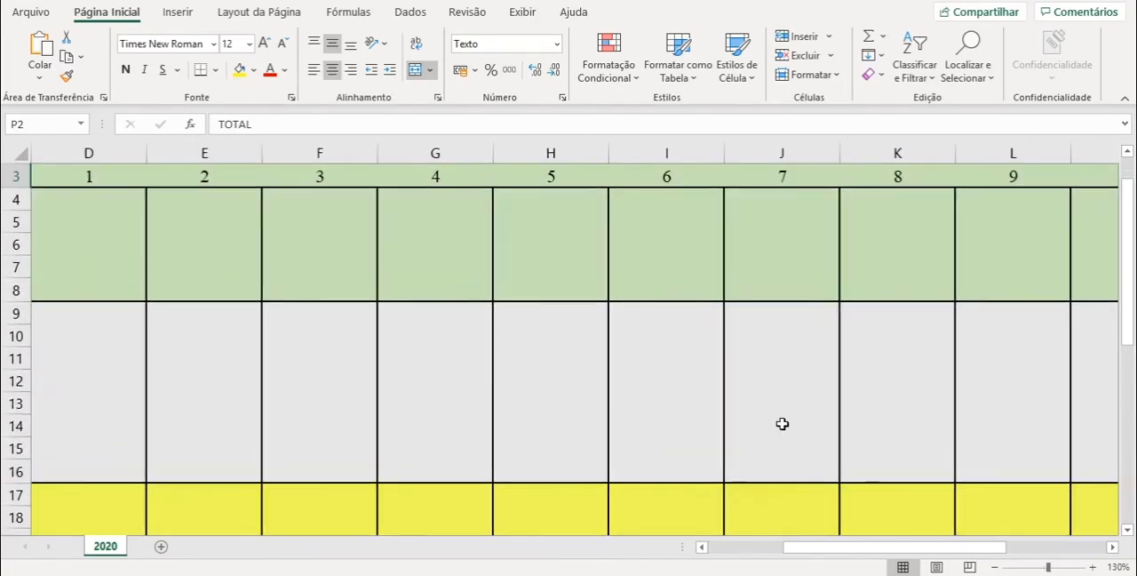
left_click_drag(867, 551, 731, 563)
scroll(172, 310, "up", 1)
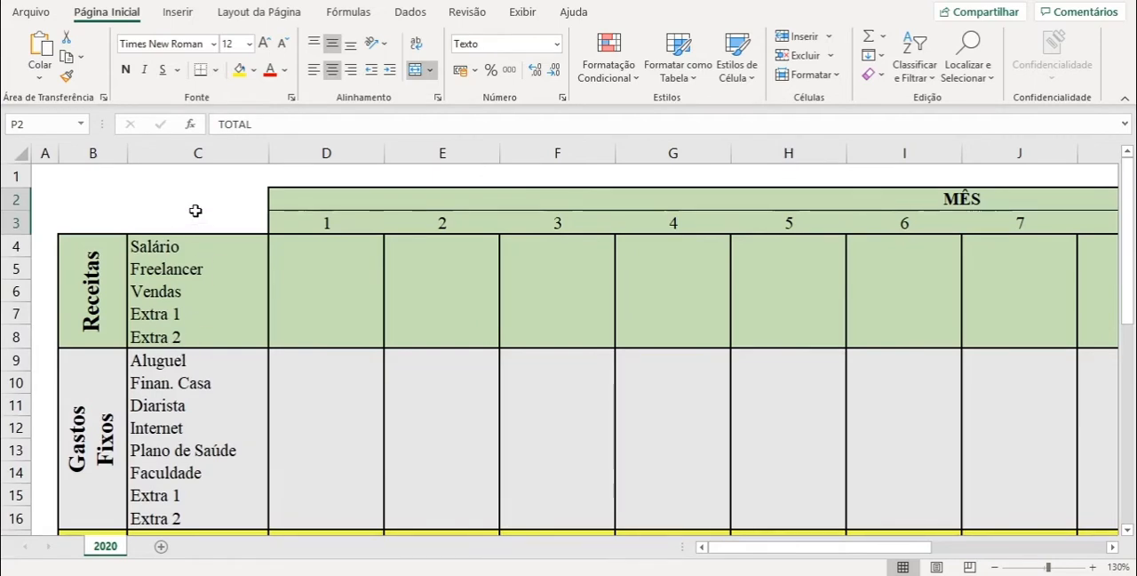
left_click(113, 279)
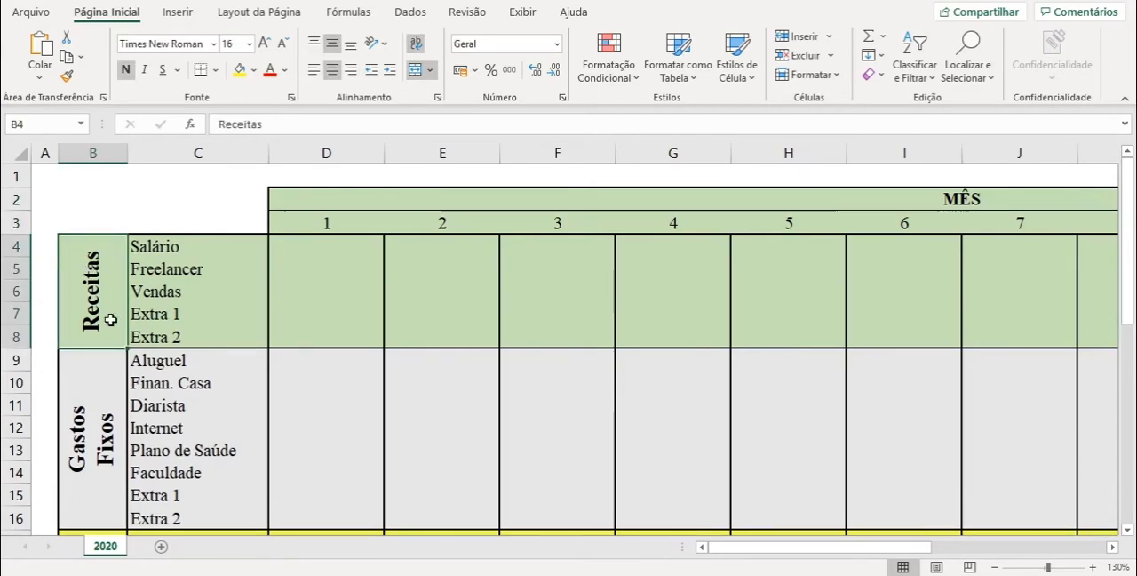
scroll(104, 284, "down", 2)
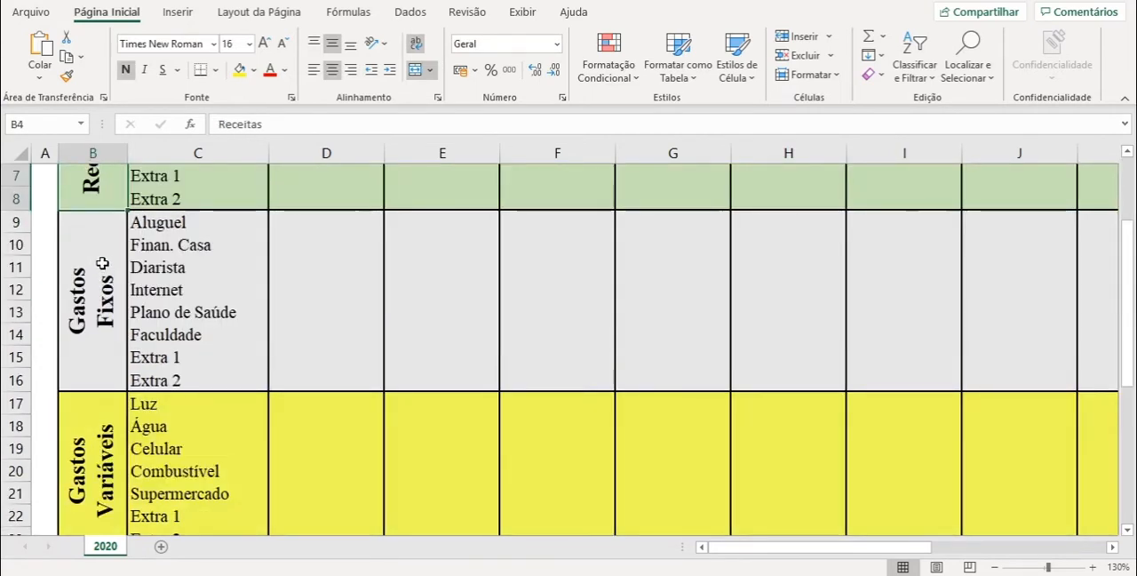
scroll(91, 302, "down", 1)
scroll(91, 302, "down", 1)
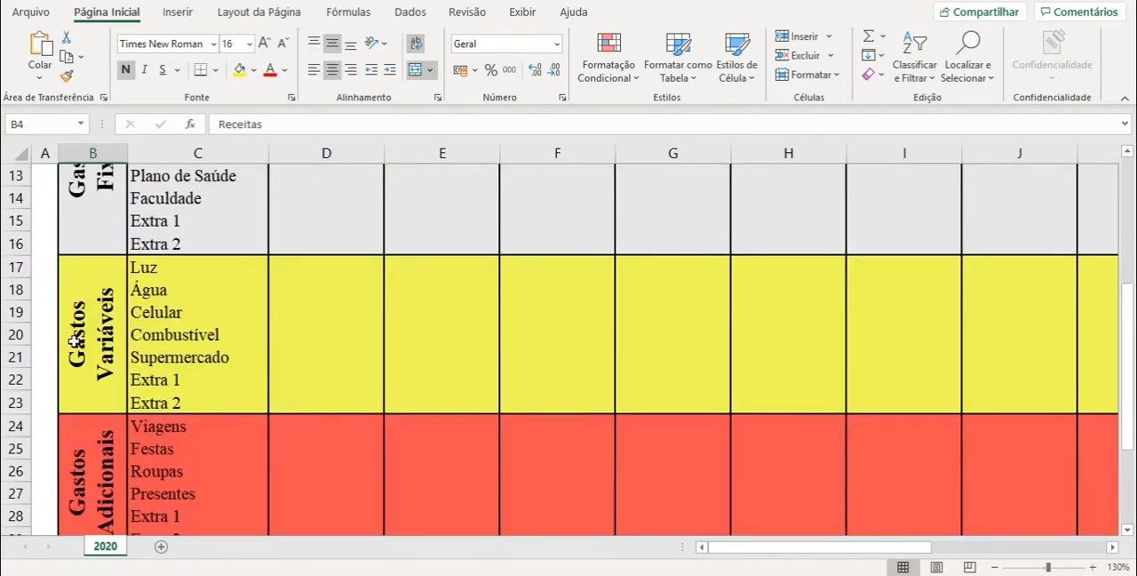
scroll(102, 322, "down", 3)
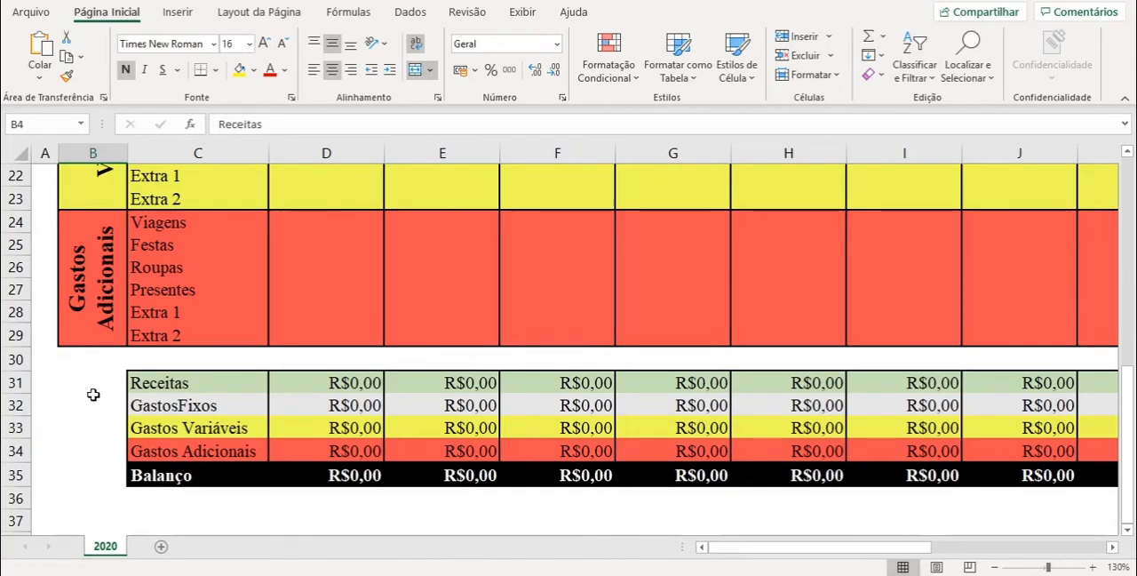
scroll(111, 392, "up", 7)
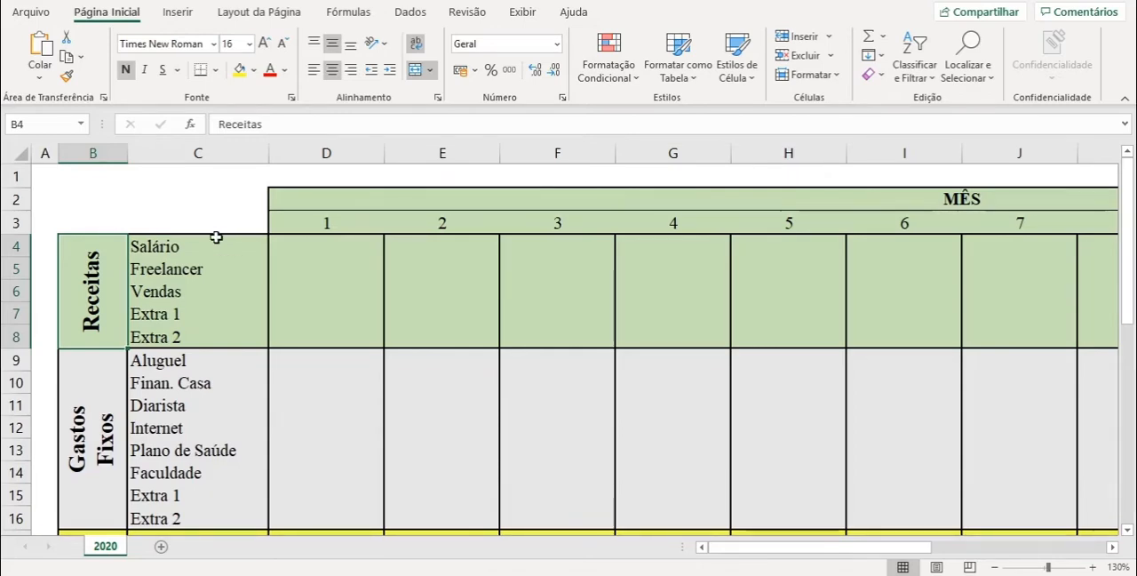
- Enter the month 1 income values: 2000 for Salário and 500 for Freelancer
left_click(330, 246)
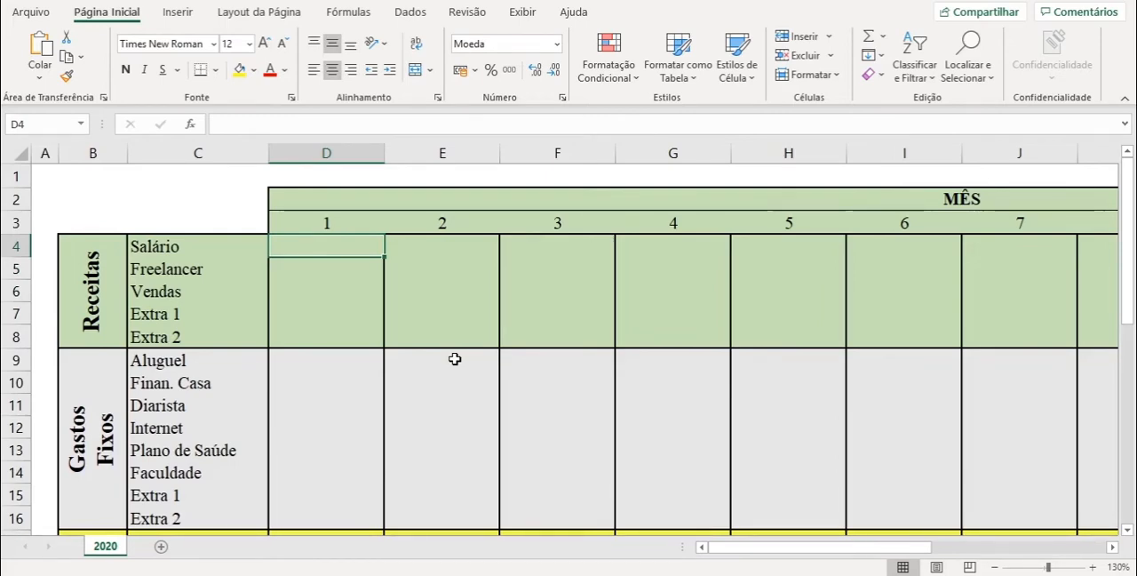
type("2000")
key("Return")
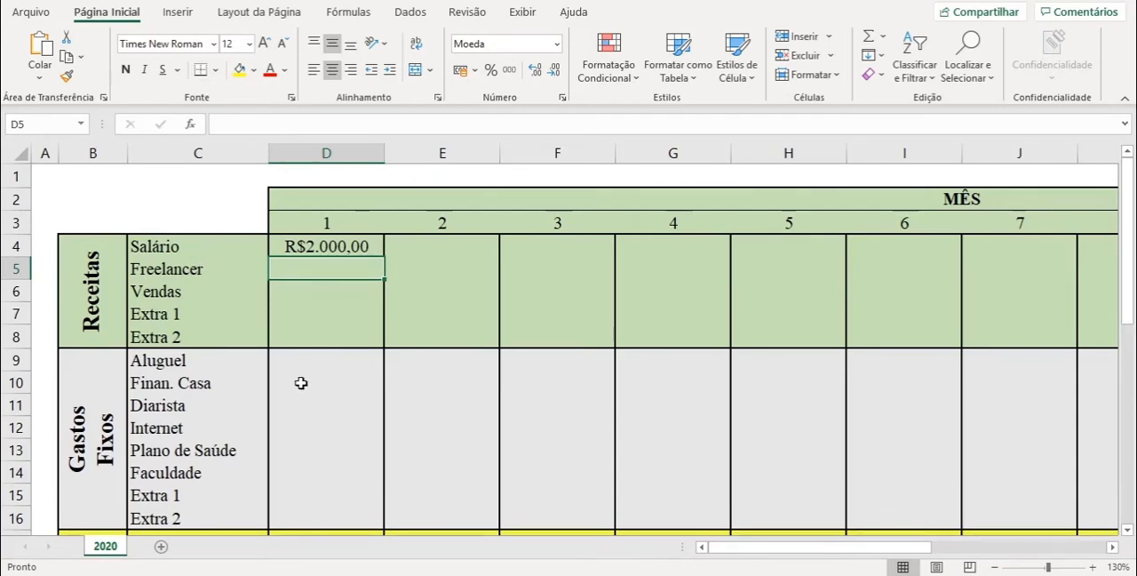
type("500")
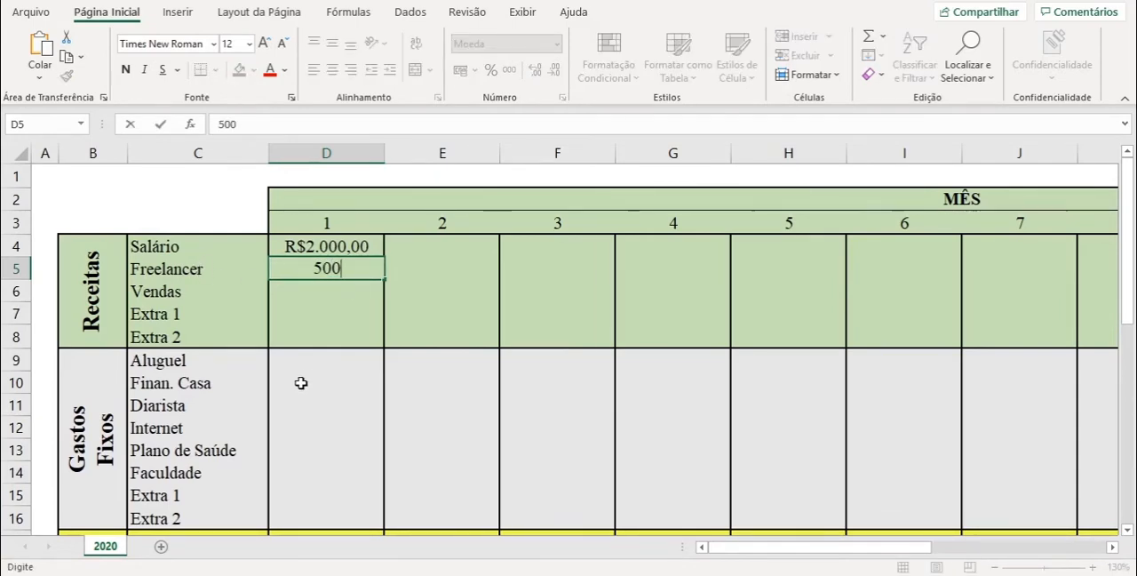
key("Return")
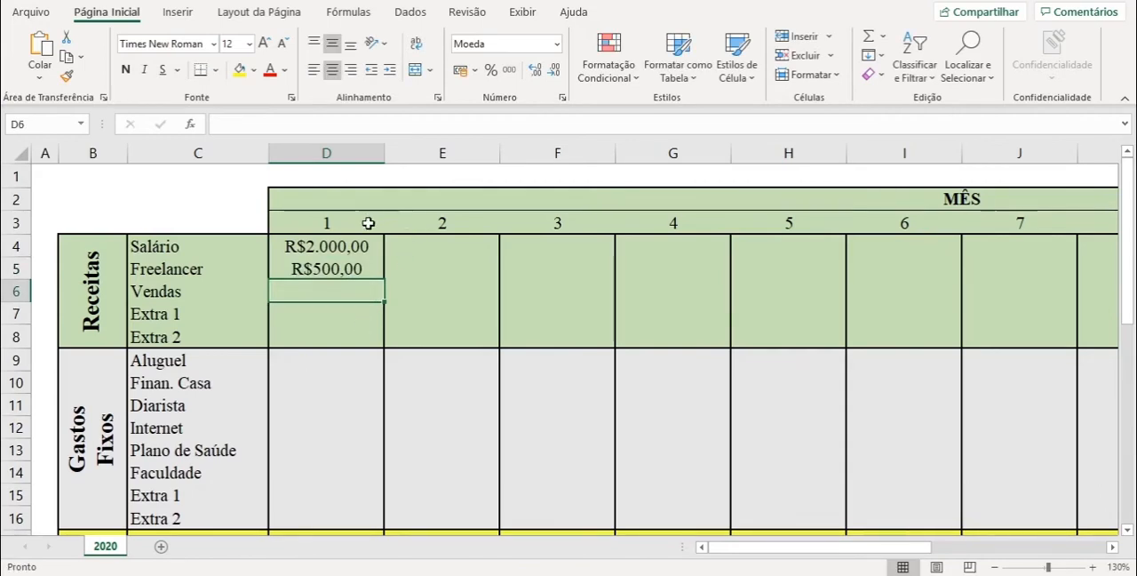
- Enter 50 as the month 1 income for Vendas
left_click(331, 221)
left_click(351, 269)
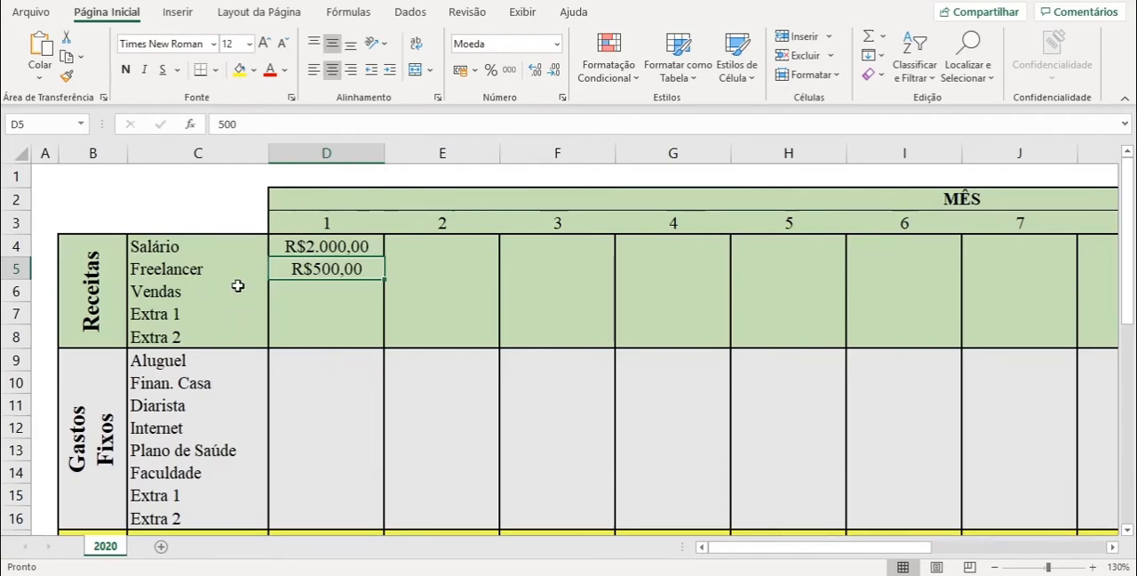
left_click(161, 292)
left_click(308, 291)
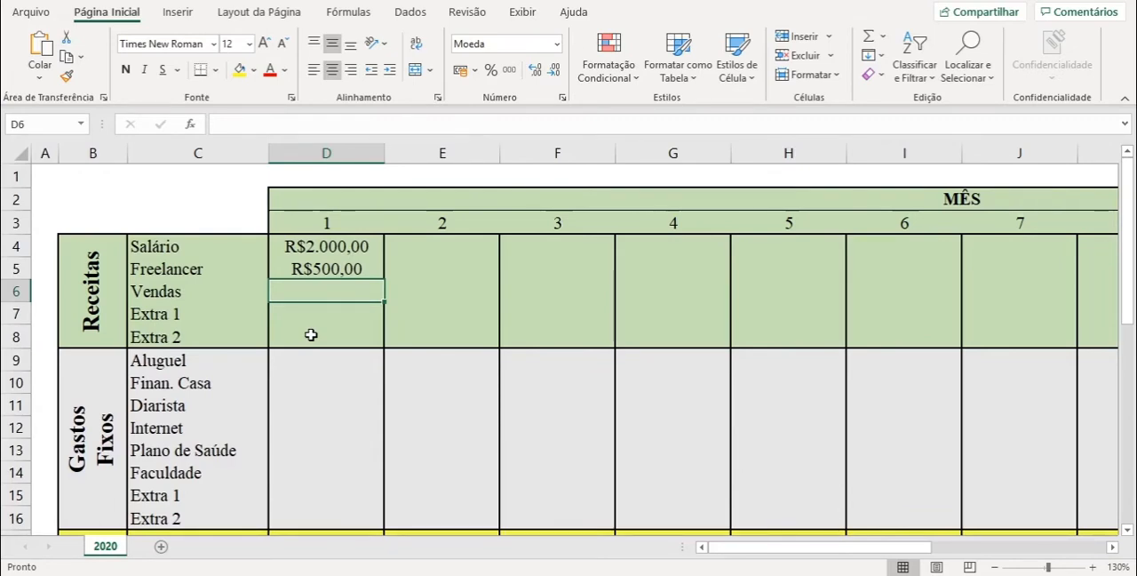
type("50")
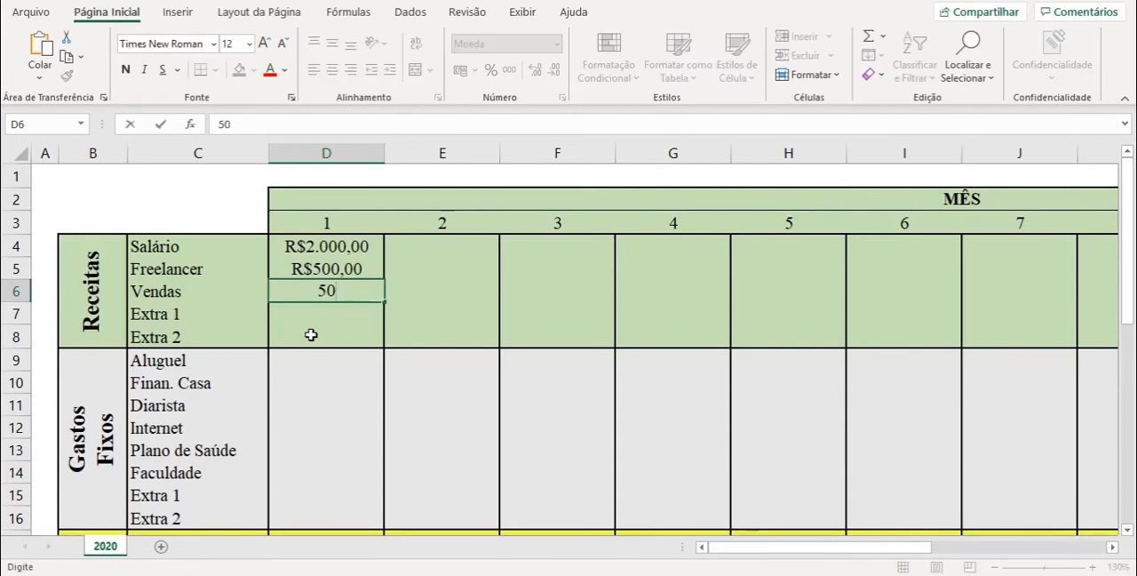
key("Return")
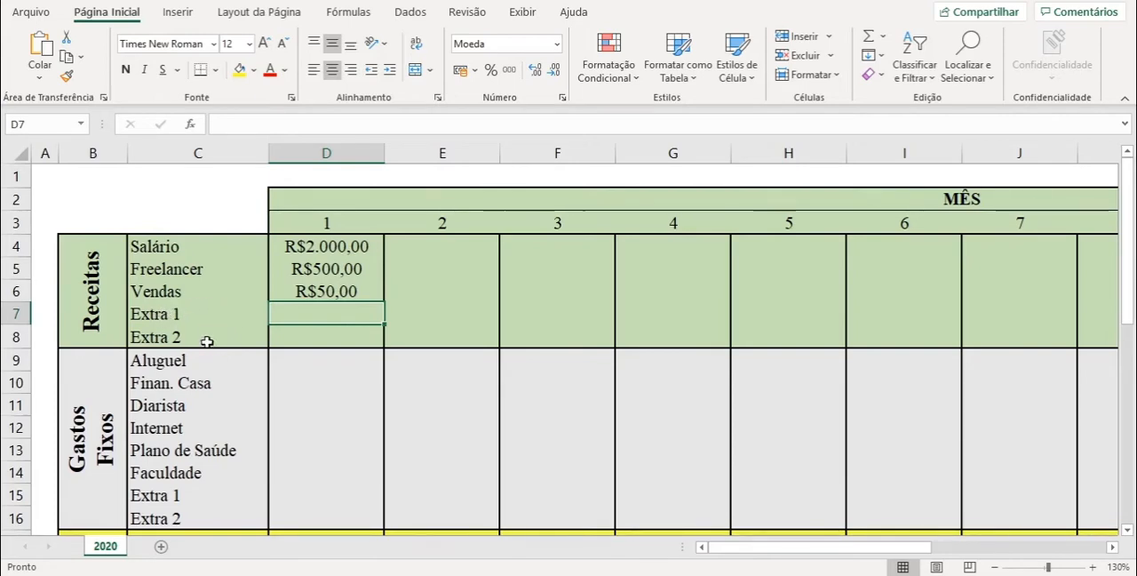
- Rename the Extra 1 category under Receitas to Presentes and enter 100 for it in month 1
left_click(164, 315)
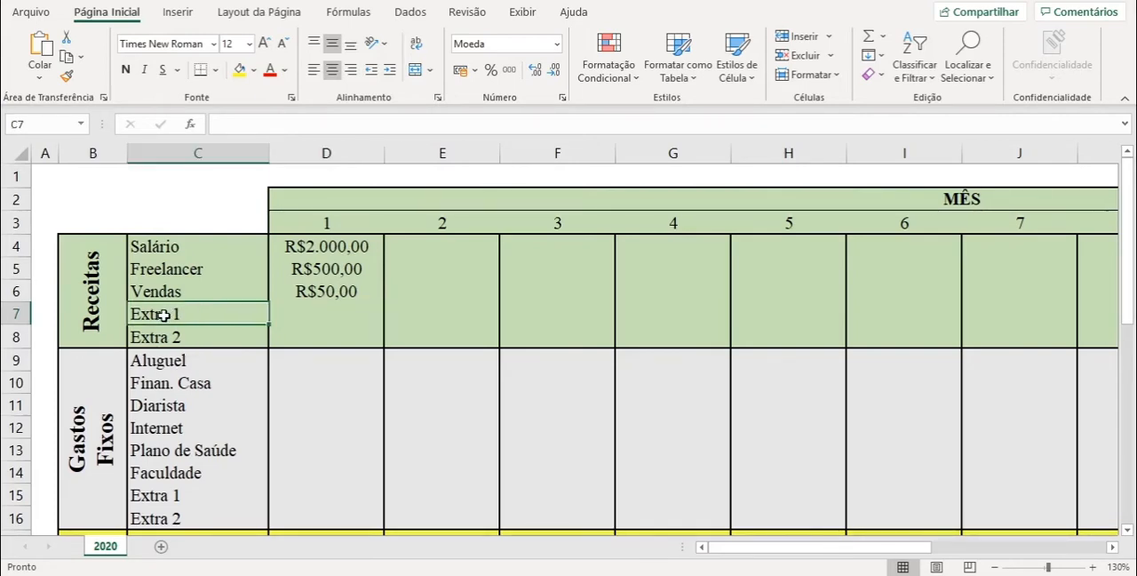
type("P")
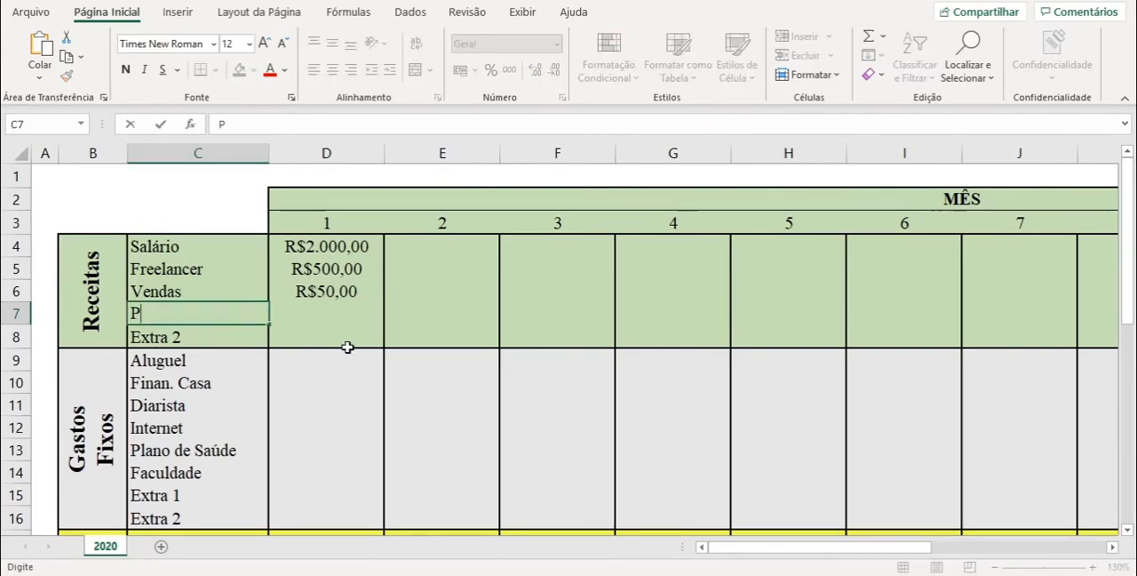
type("resentes")
key("Return")
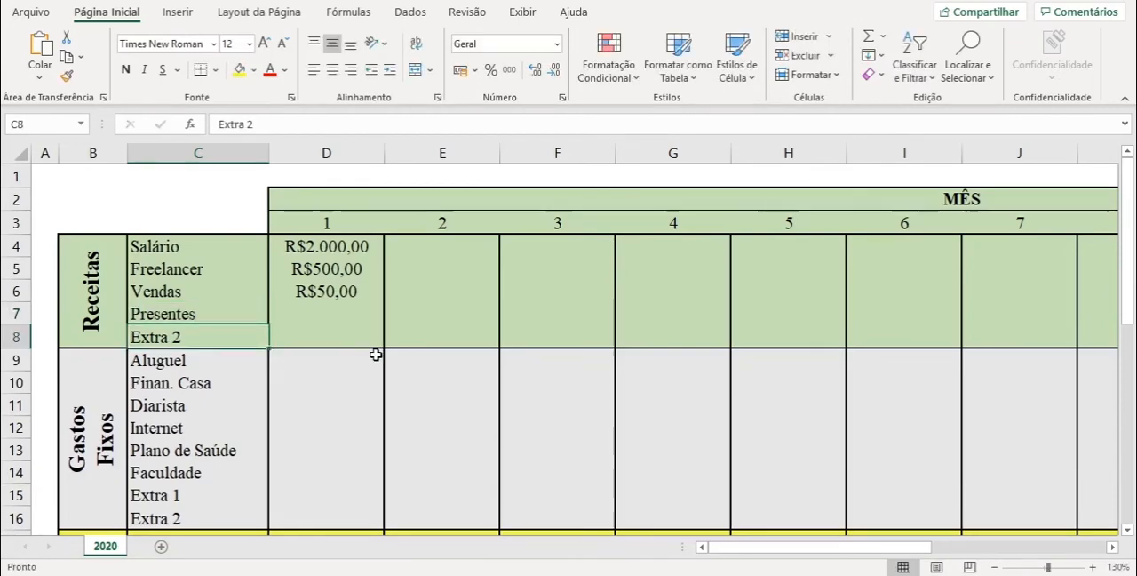
left_click(346, 309)
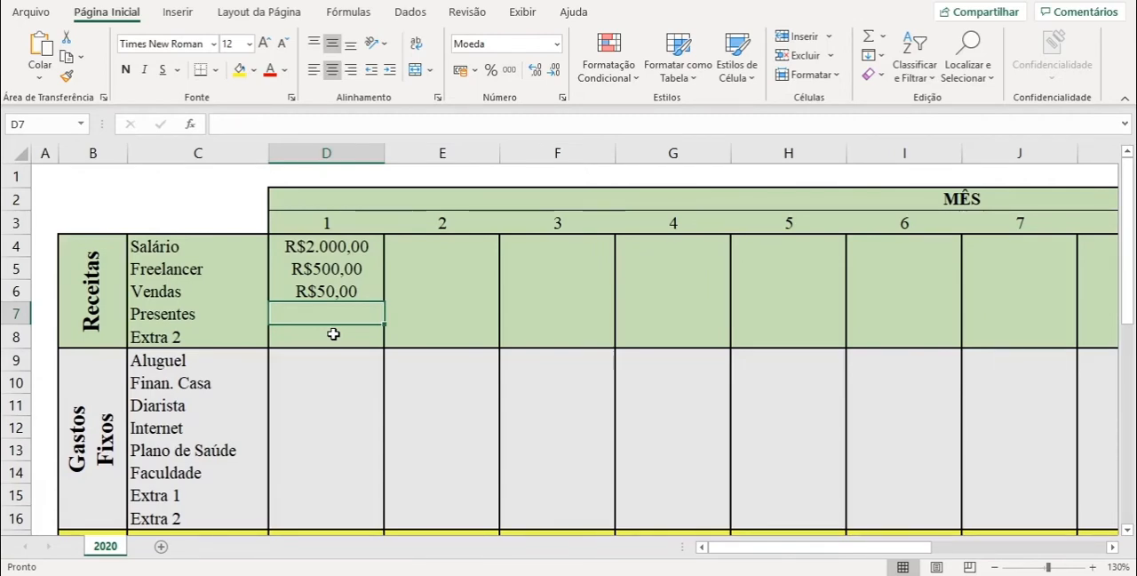
type("100")
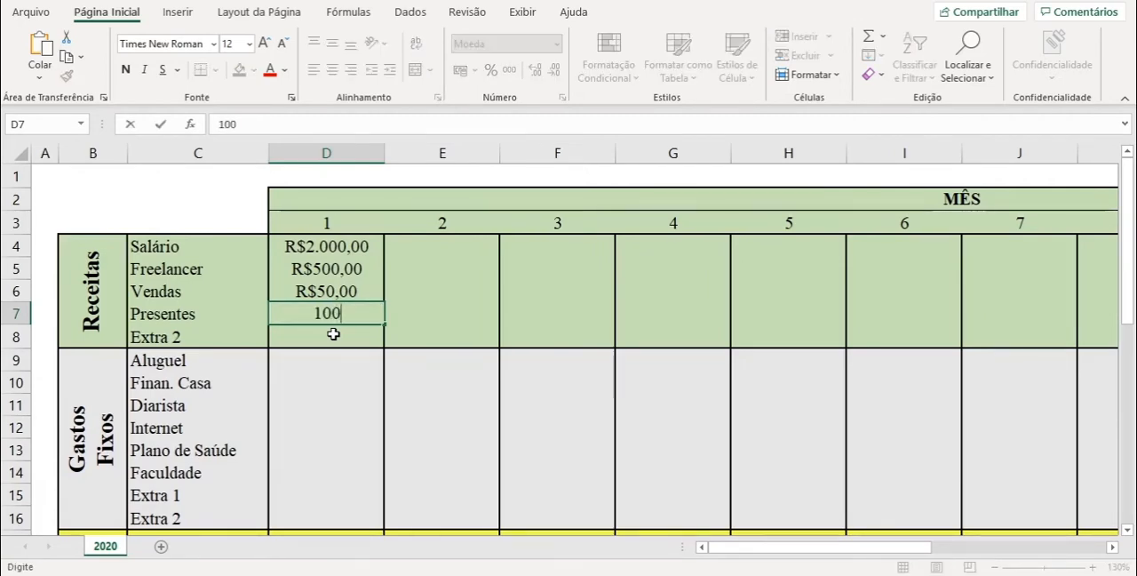
key("Return")
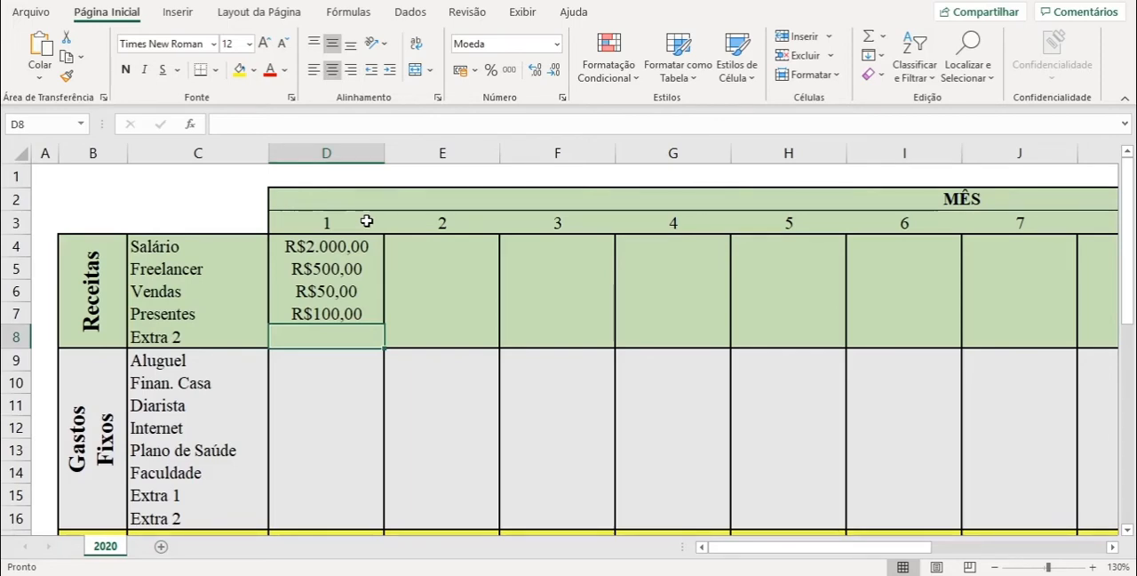
- Insert three blank rows above Extra 2 in the Gastos Fixos section, starting at row 16
scroll(366, 220, "down", 1)
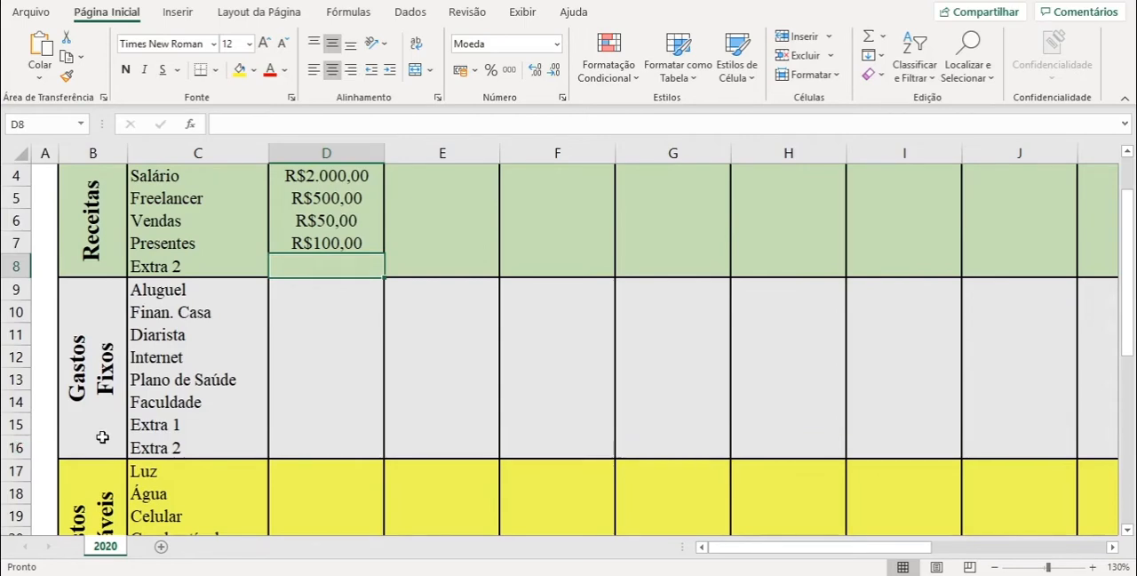
left_click(16, 447)
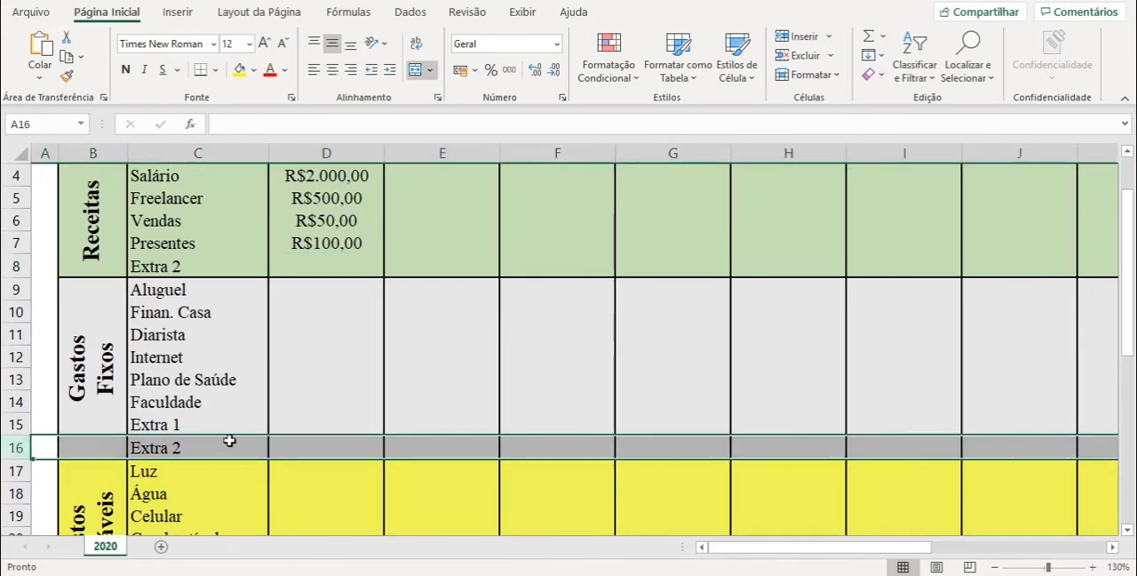
left_click(813, 38)
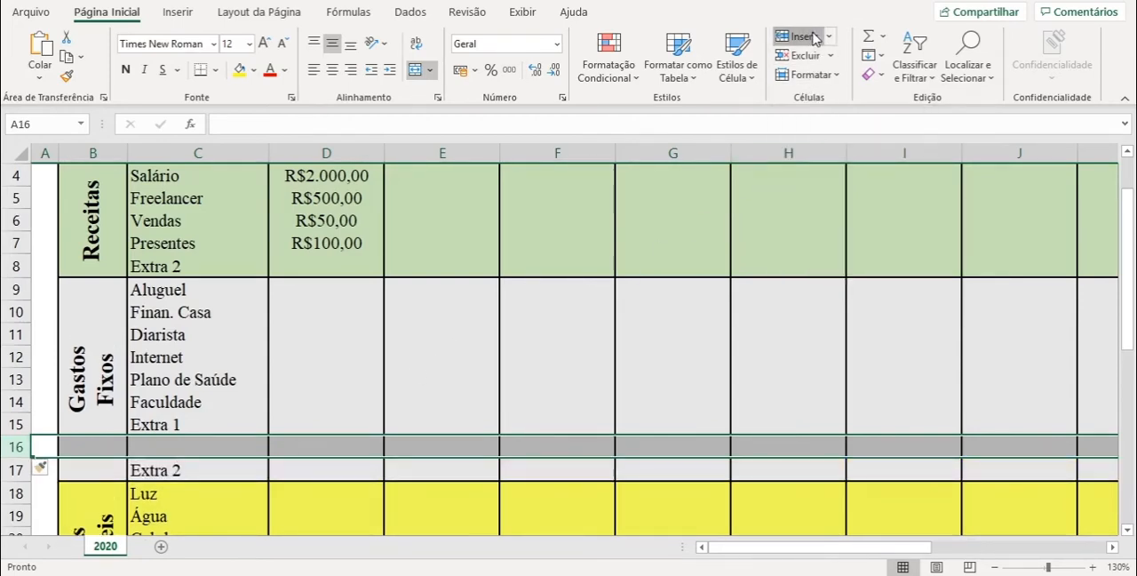
left_click(813, 38)
left_click(813, 38)
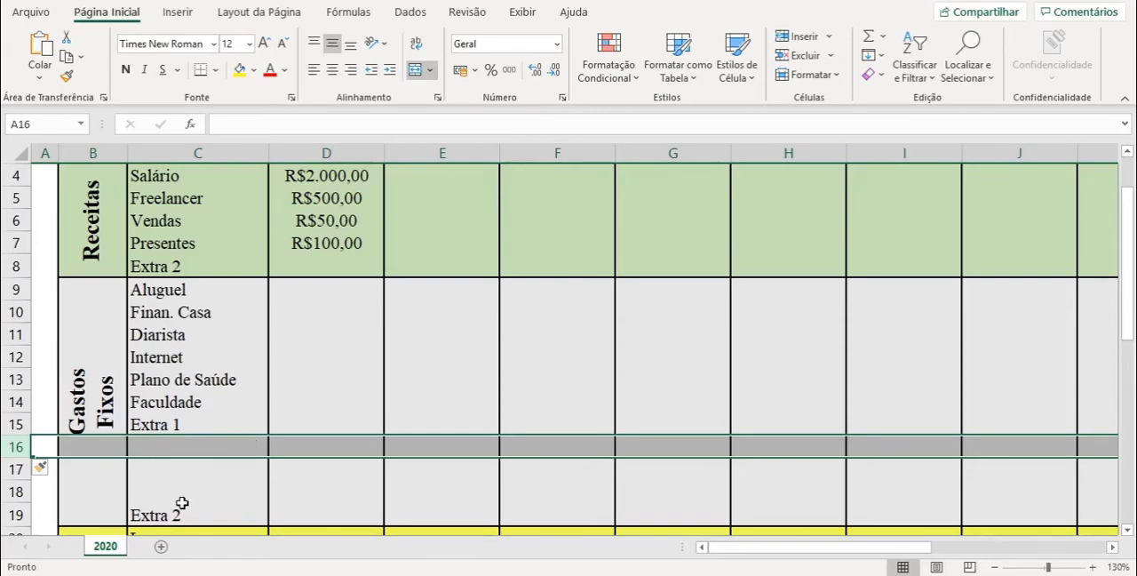
- Remove the three blank rows inserted above Extra 2 in the Gastos Fixos section
left_click(240, 446)
key("ctrl+minus")
key("ctrl+minus")
key("ctrl+minus")
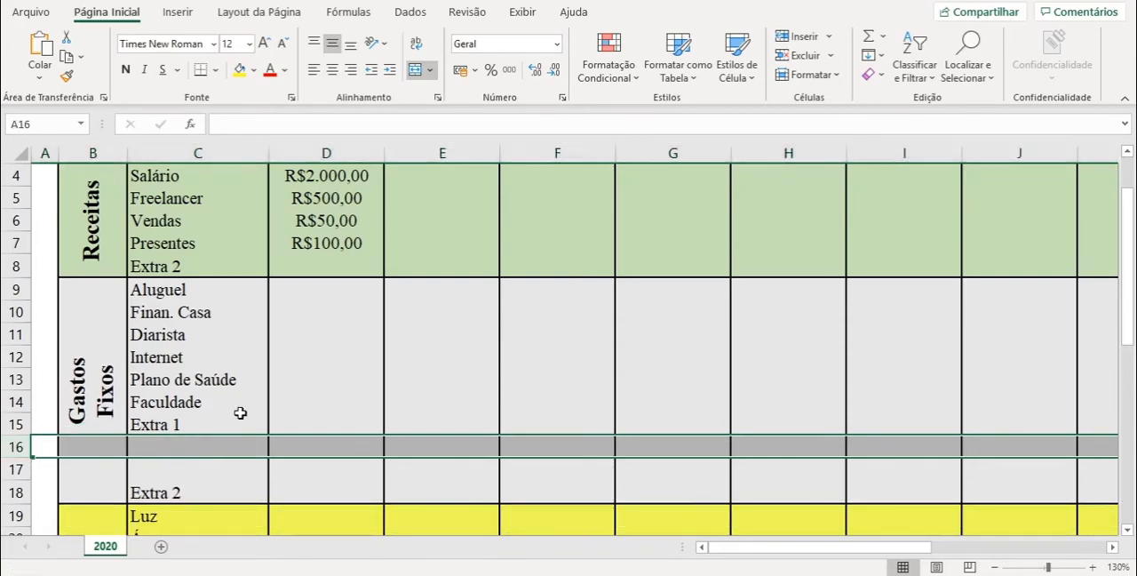
left_click(230, 356)
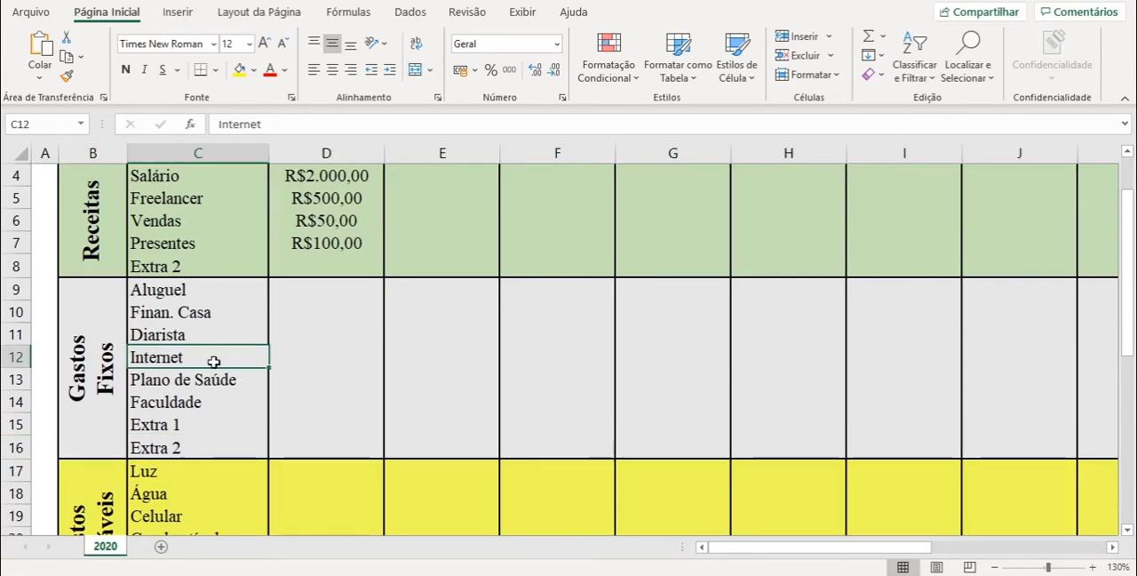
- Enter the month 1 Gastos Fixos values: 800 for Aluguel, 0 for Finan. Casa and 150 for Diarista
left_click(325, 281)
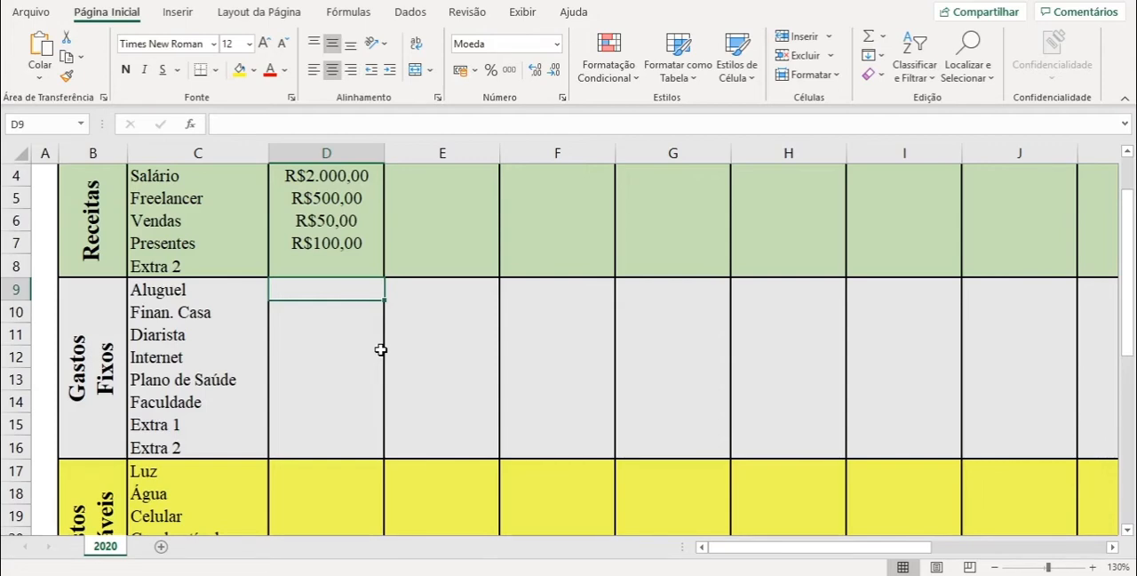
type("800")
key("Return")
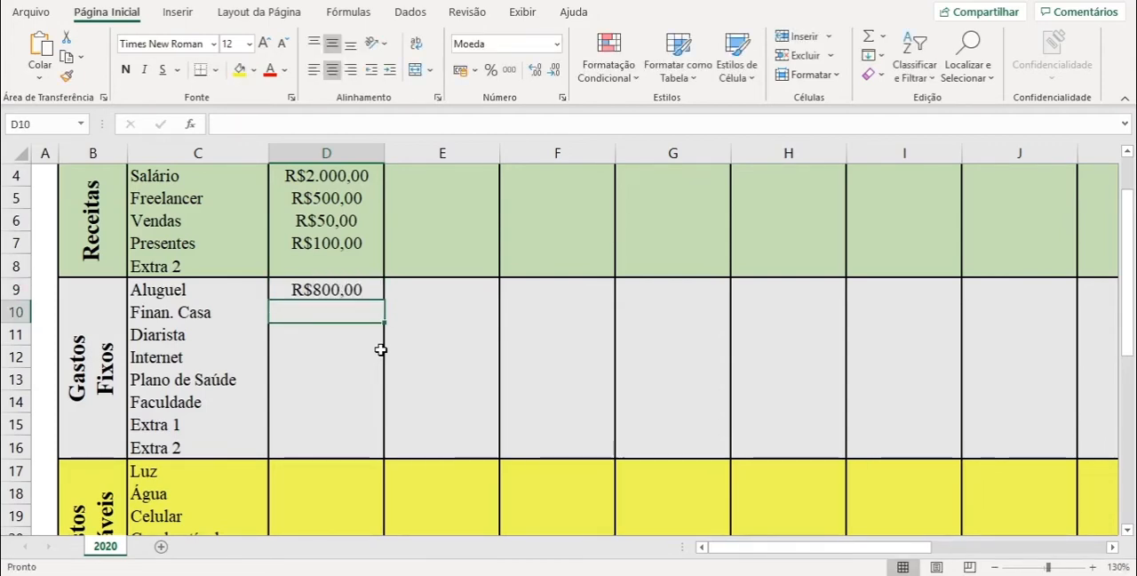
type("0")
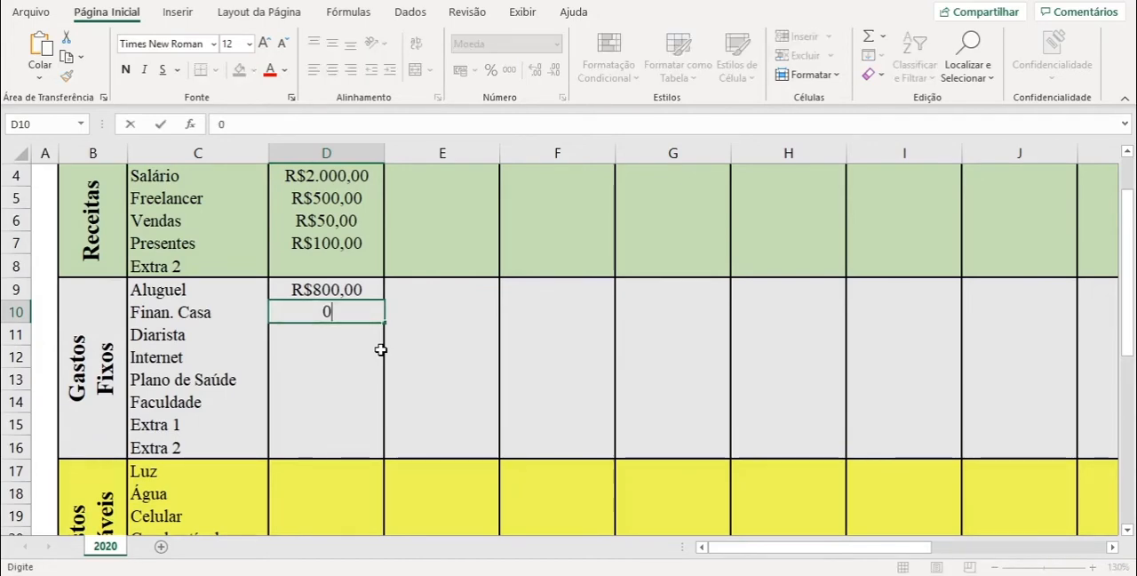
key("Return")
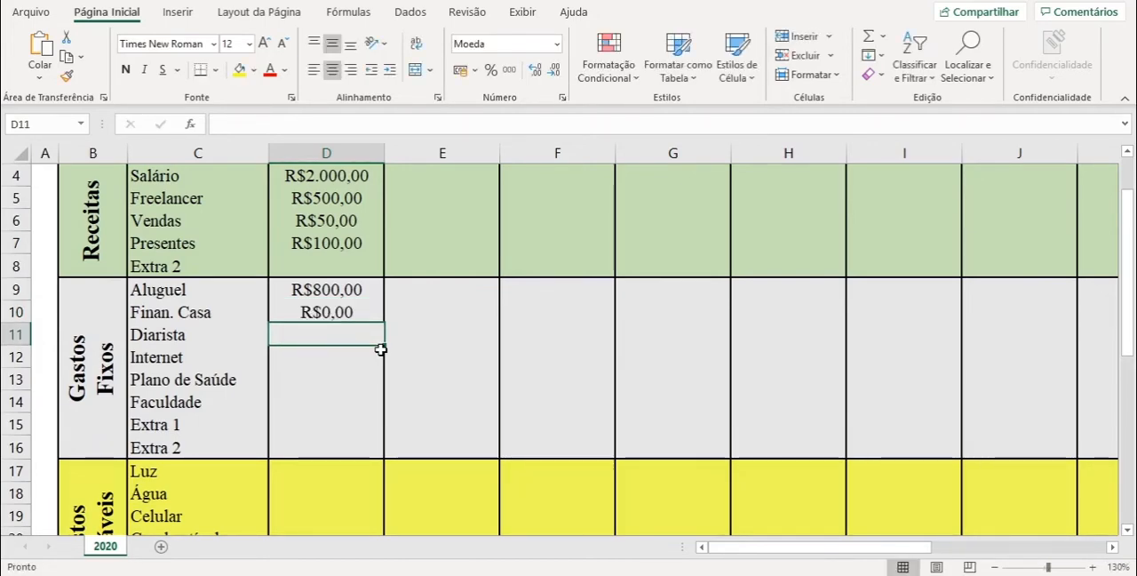
type("150")
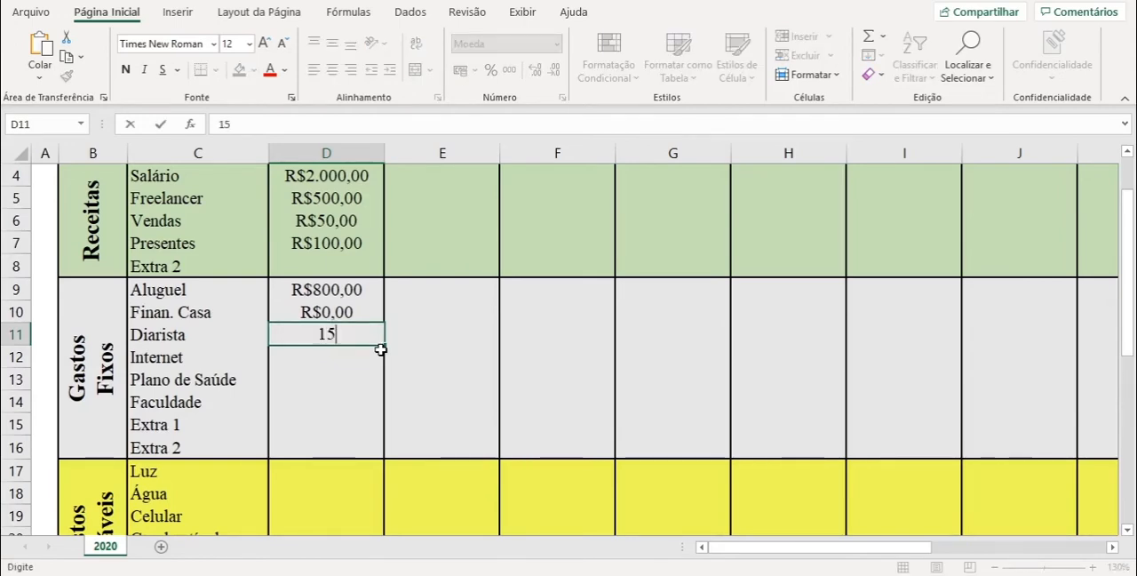
key("Return")
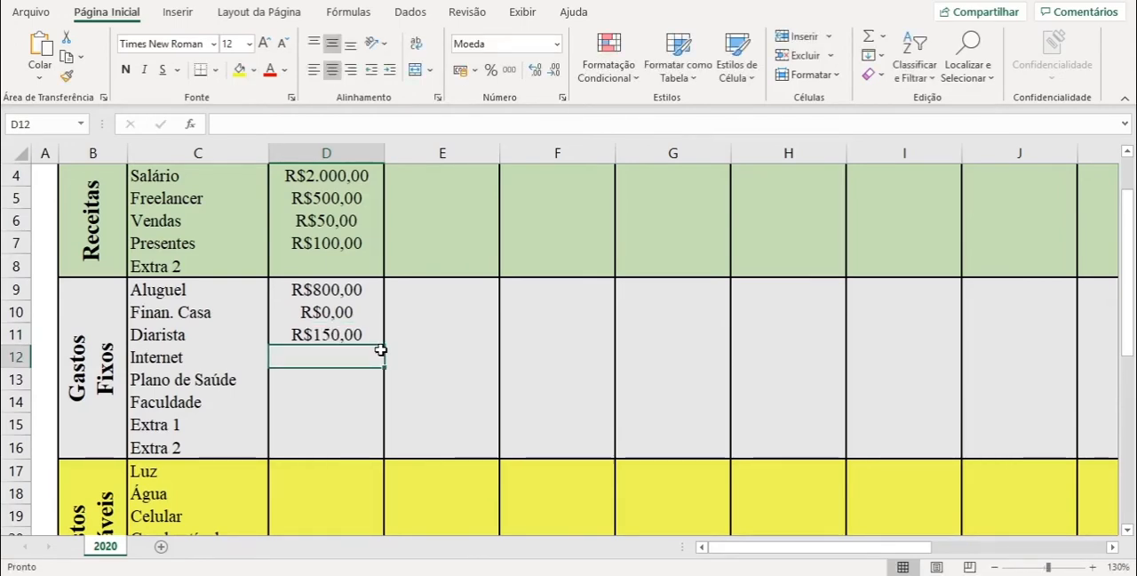
- Enter 50 for Internet, 200 for Plano de Saúde and 0 for Faculdade in month 1 of Gastos Fixos
type("50")
key("Return")
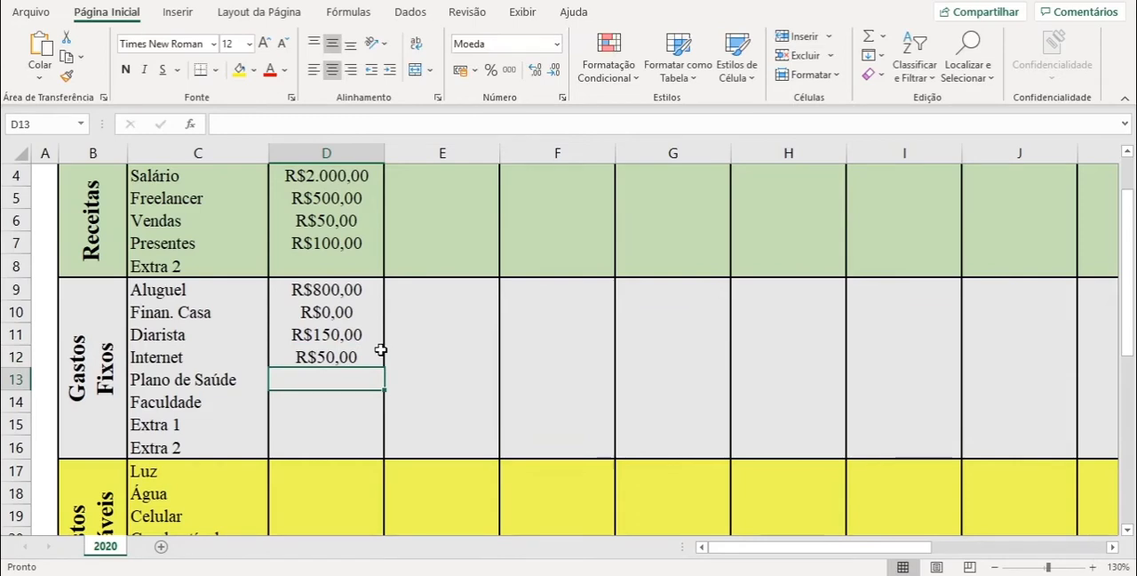
type("200")
key("Return")
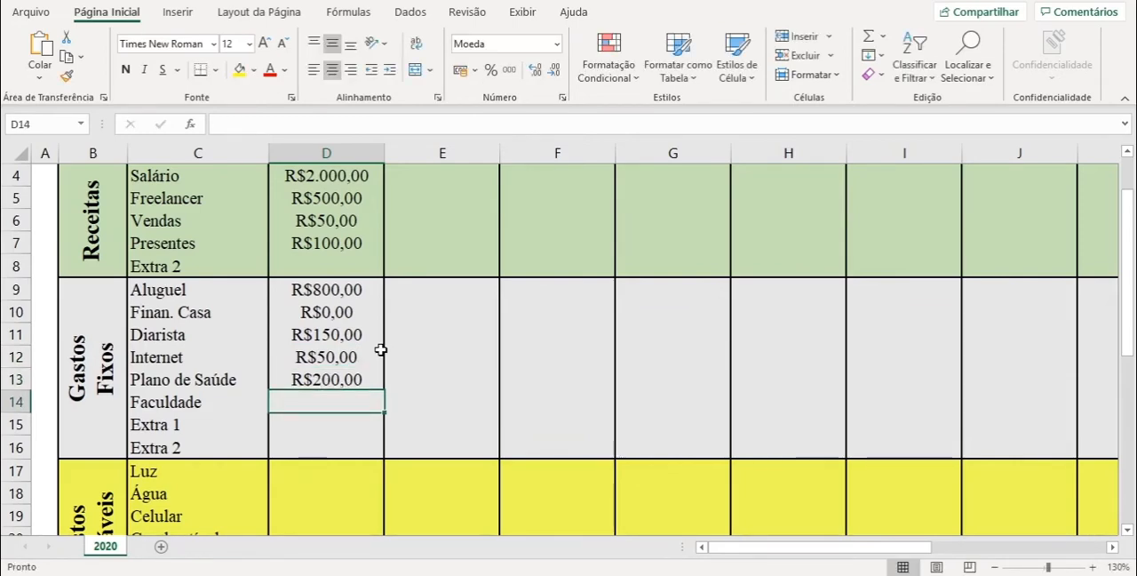
type("0")
key("Return")
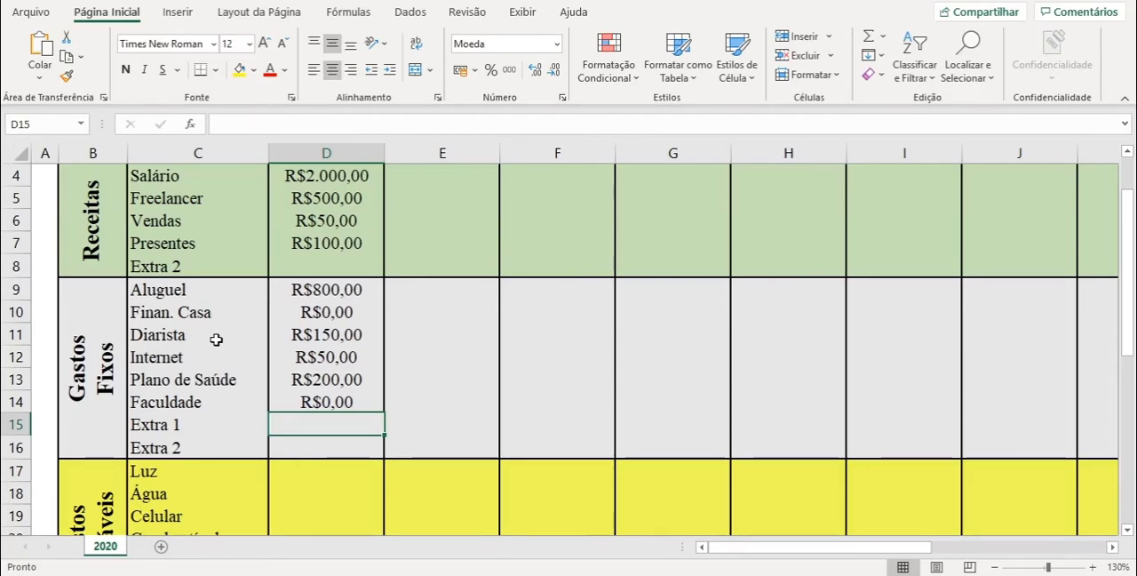
- Enter the month 1 Gastos Variáveis values of 80 for Luz and 100 for Água
scroll(217, 336, "down", 3)
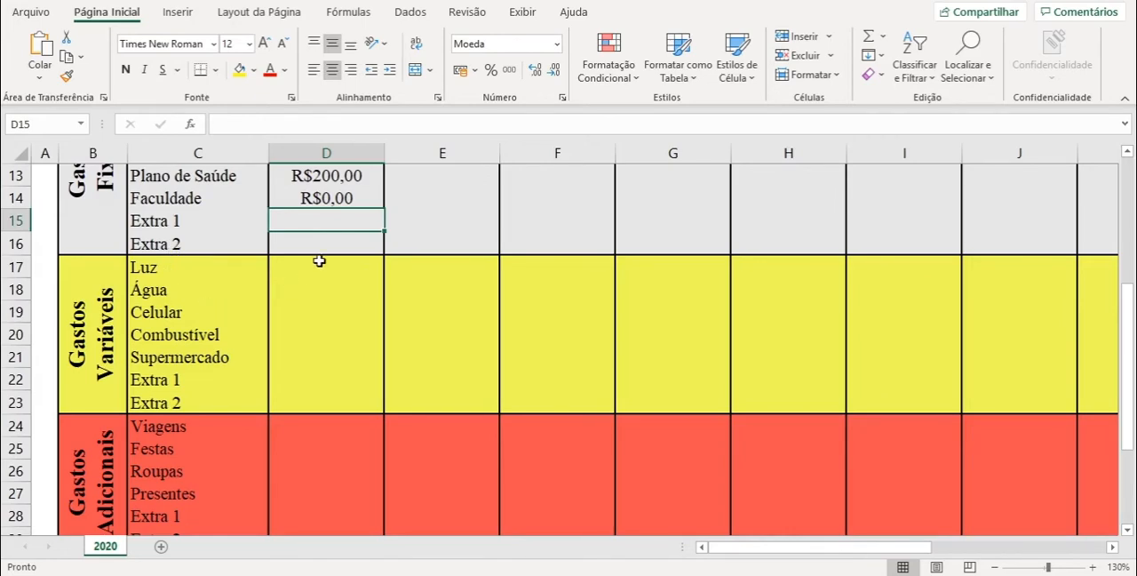
left_click(328, 265)
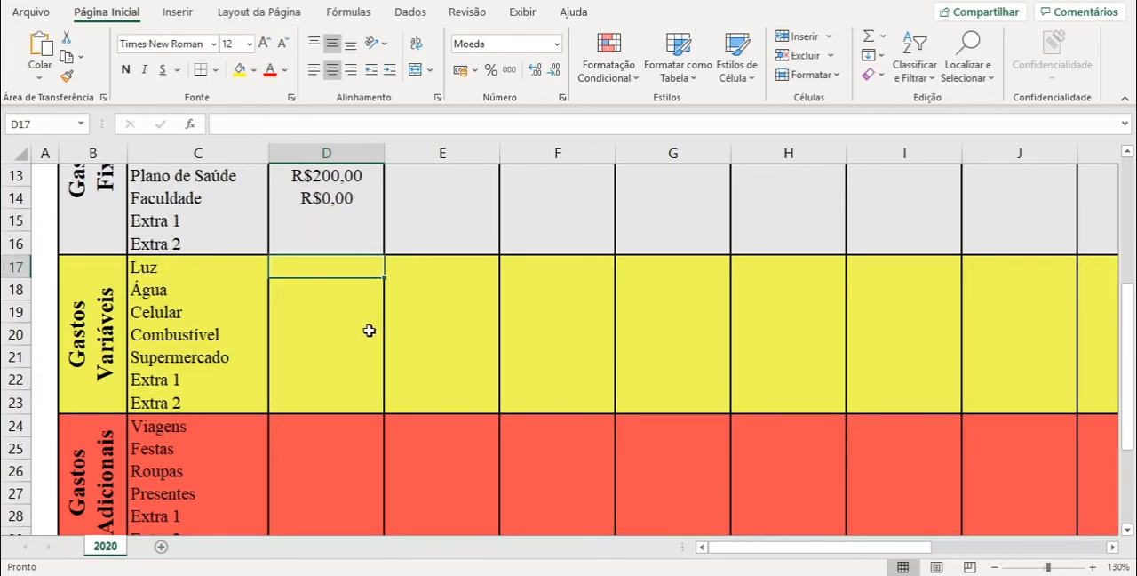
type("80")
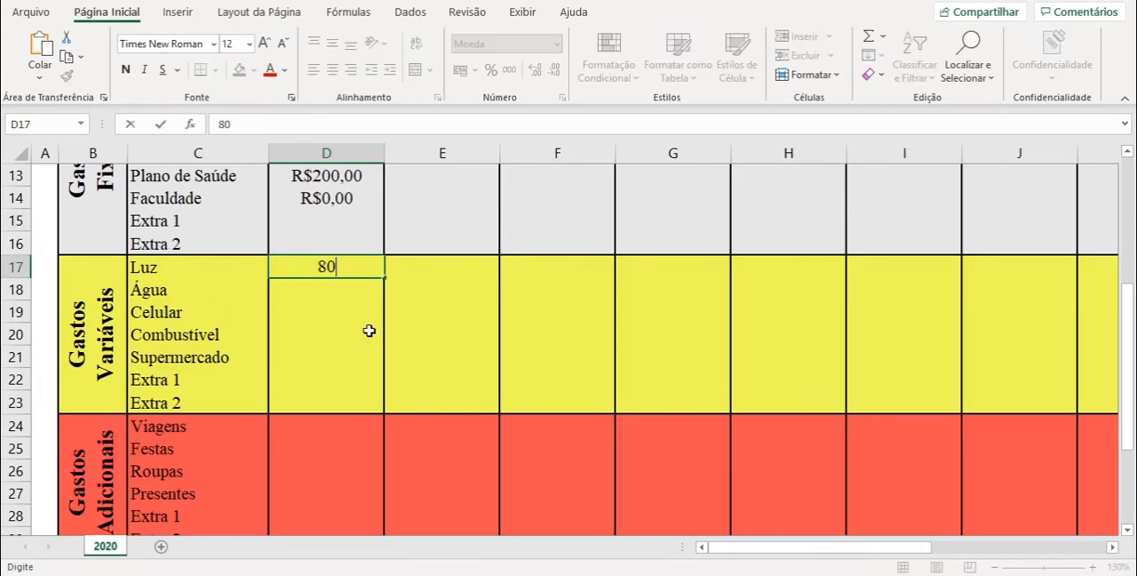
key("Return")
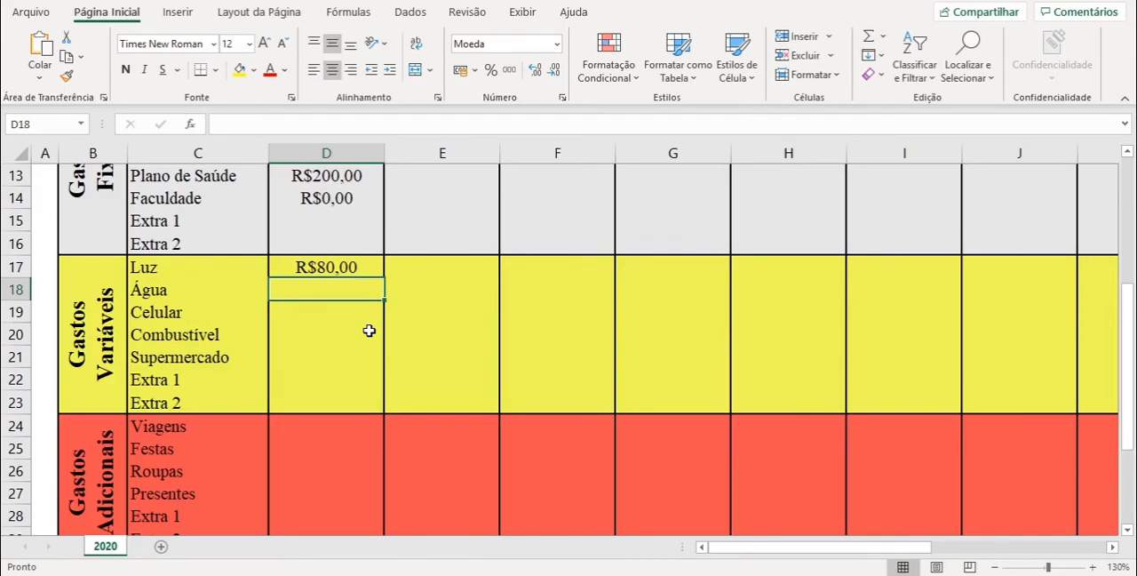
type("100")
key("Return")
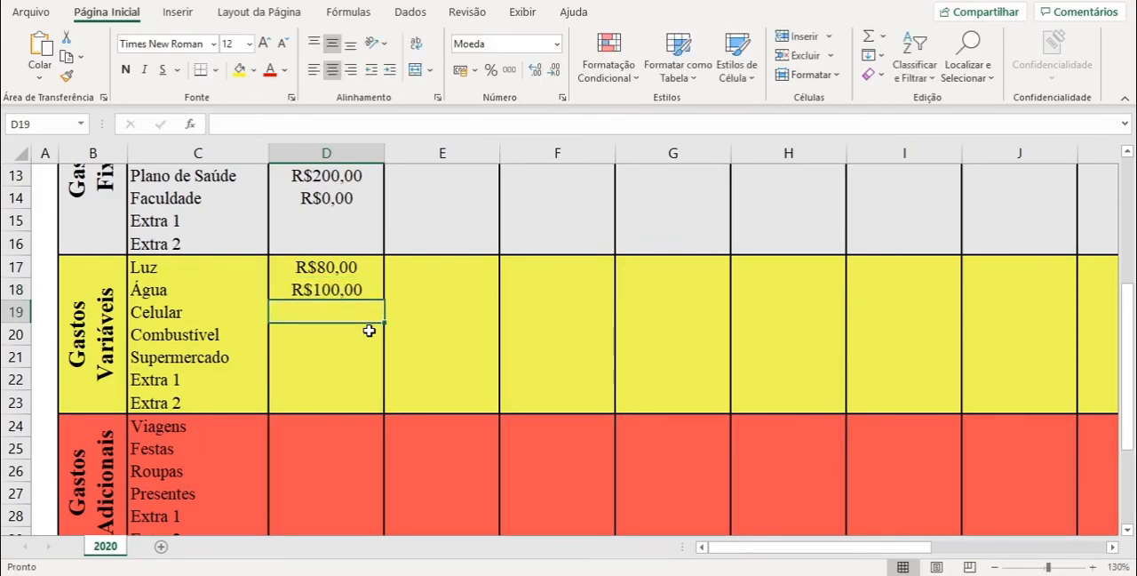
- Enter 50 for Celular, 0 for Combustível and 500 for Supermercado in month 1 of Gastos Variáveis
type("50")
key("Return")
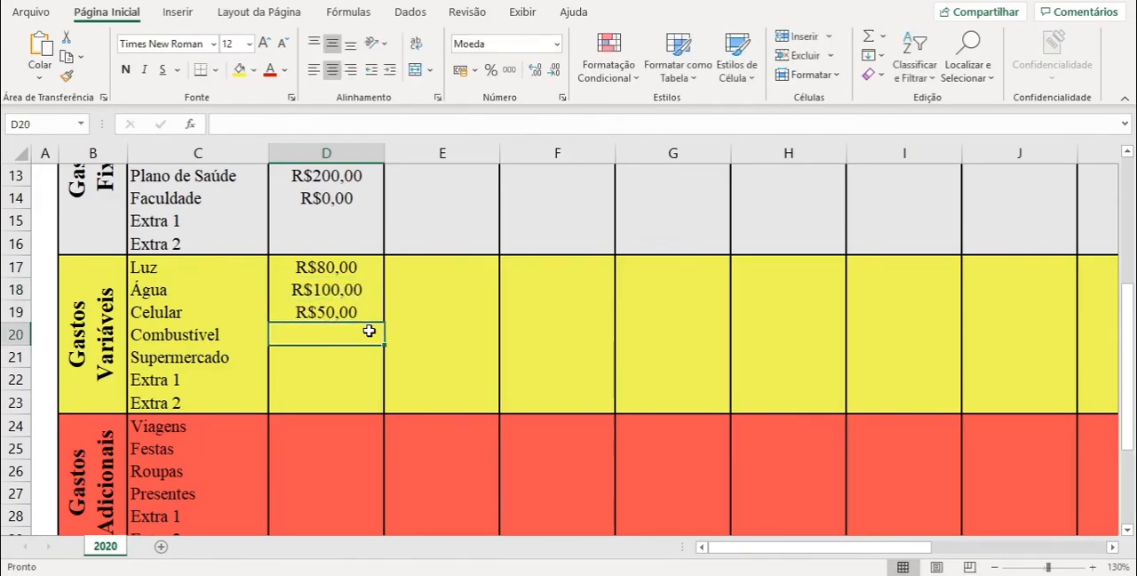
type("0")
key("Return")
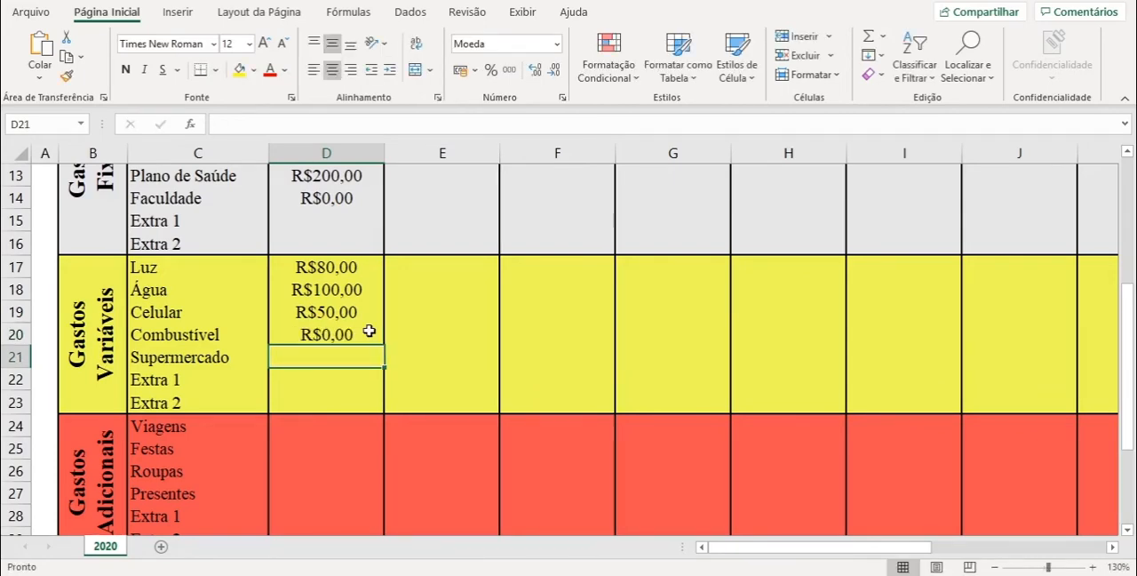
type("500")
key("Return")
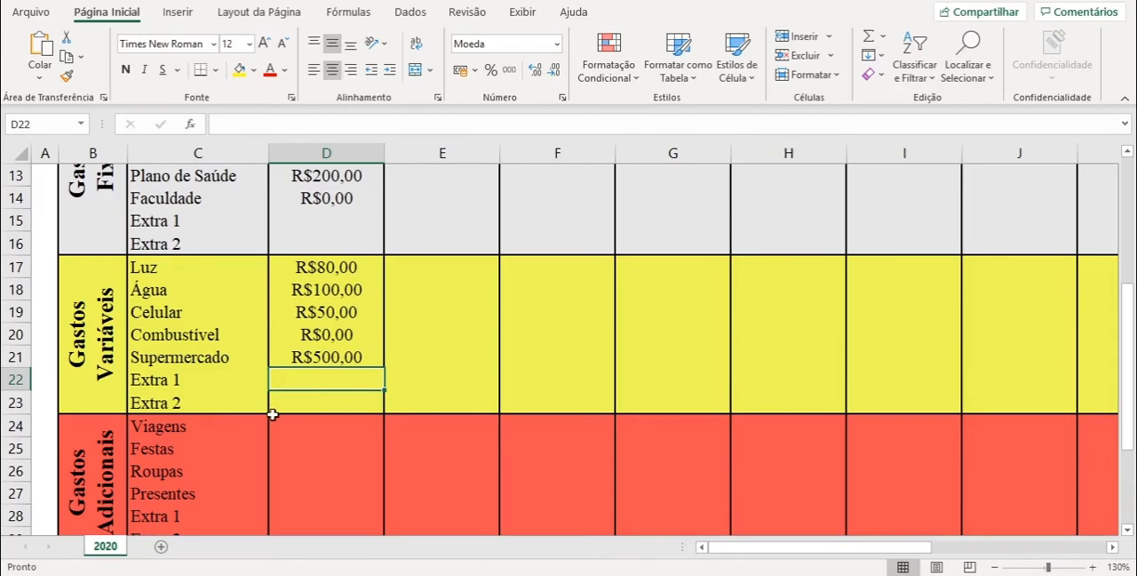
- Enter the month 1 Gastos Adicionais values of 0 for Viagens and 100 for Festas
scroll(267, 414, "down", 1)
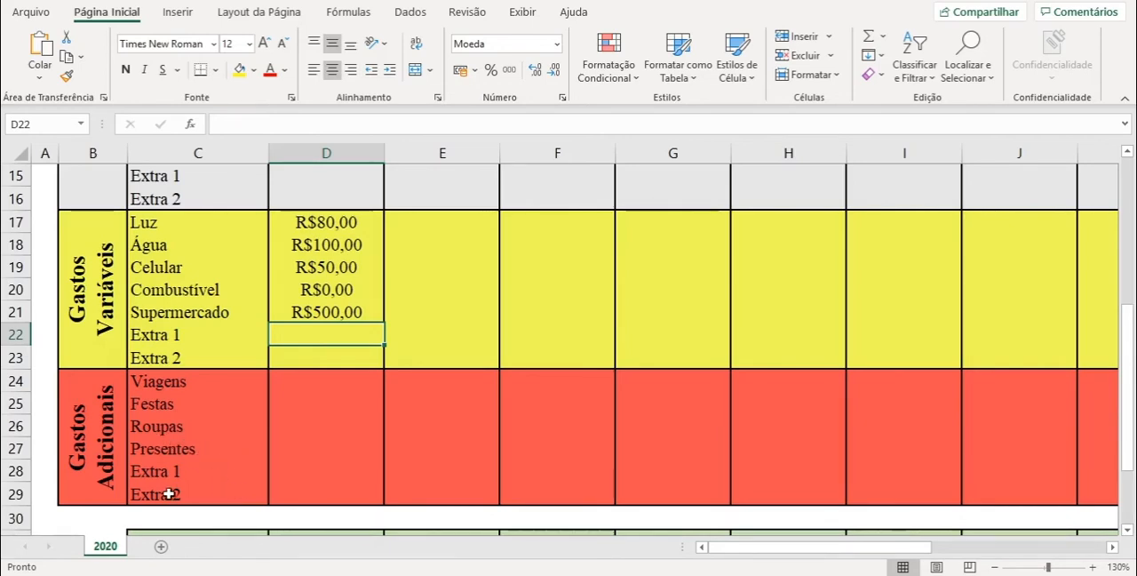
left_click(317, 379)
type("0")
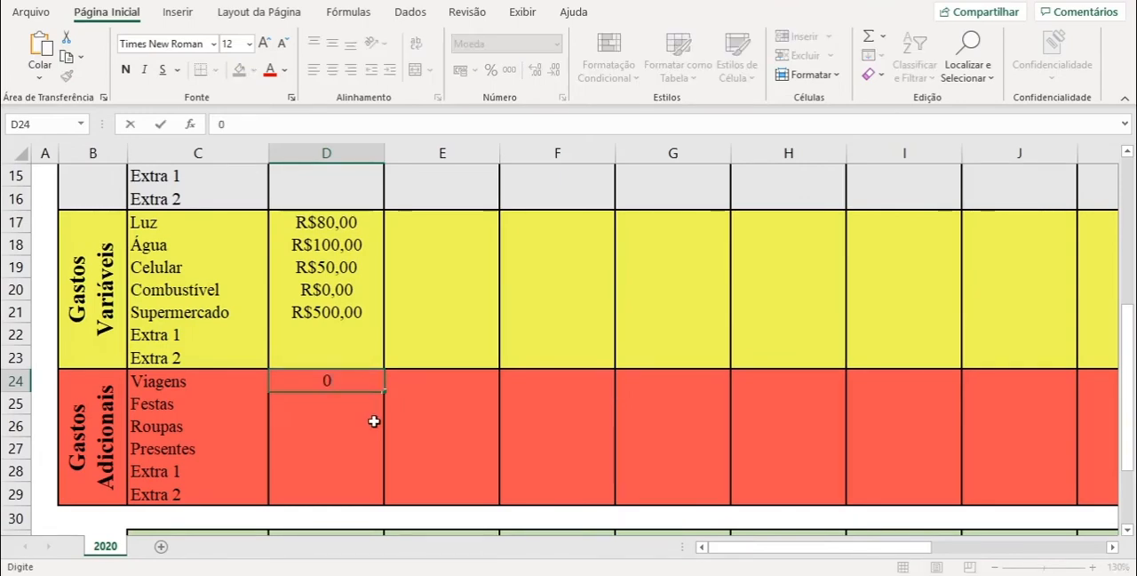
key("Return")
type("100")
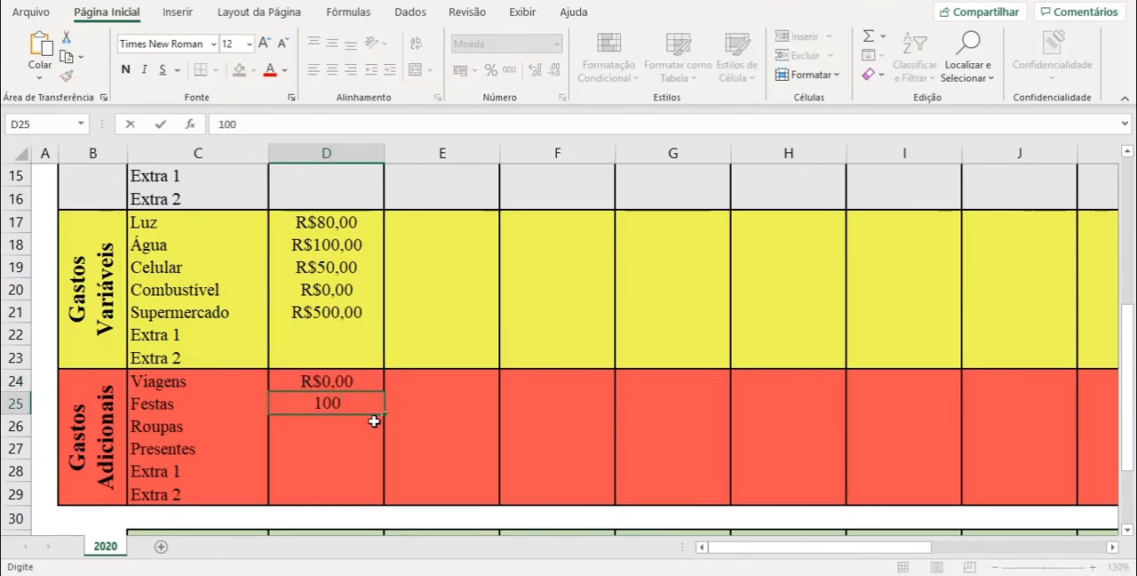
key("Return")
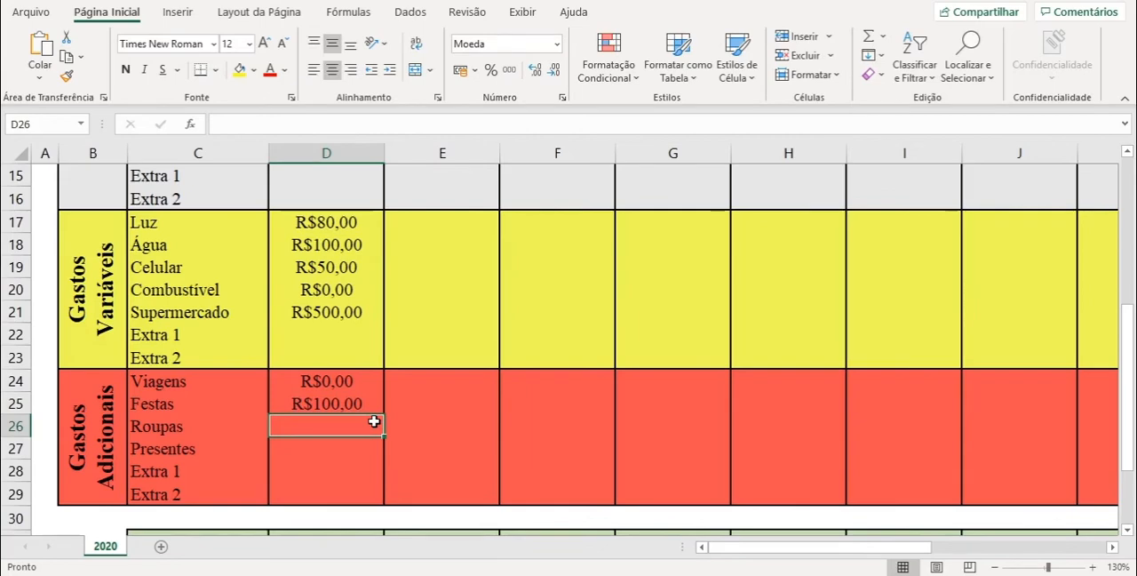
- Enter 100 for Roupas and 0 for Presentes in month 1 of Gastos Adicionais
type("1")
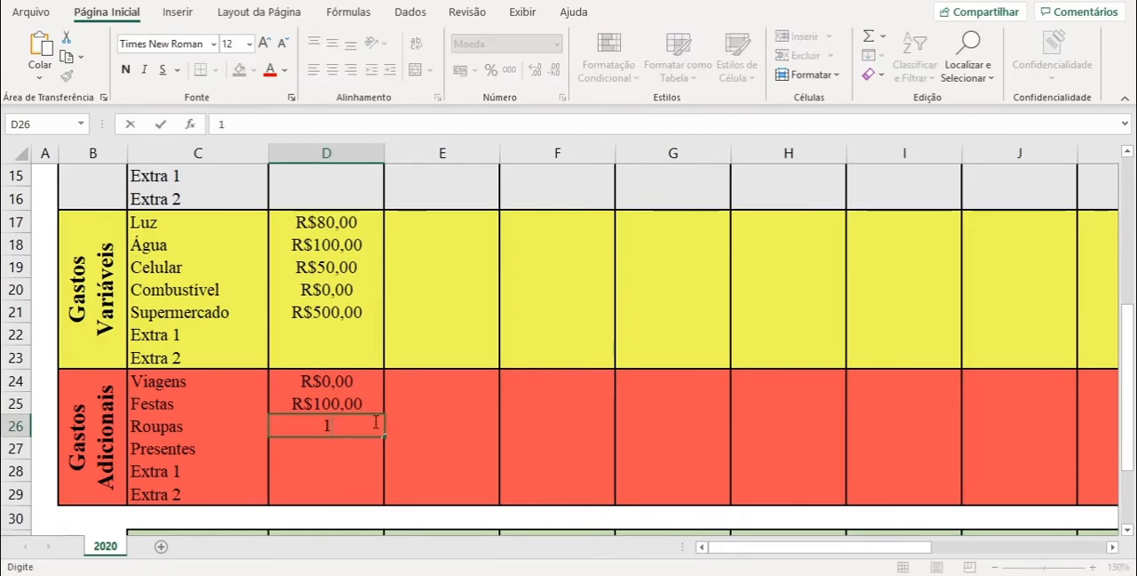
type("00")
key("Return")
type("0")
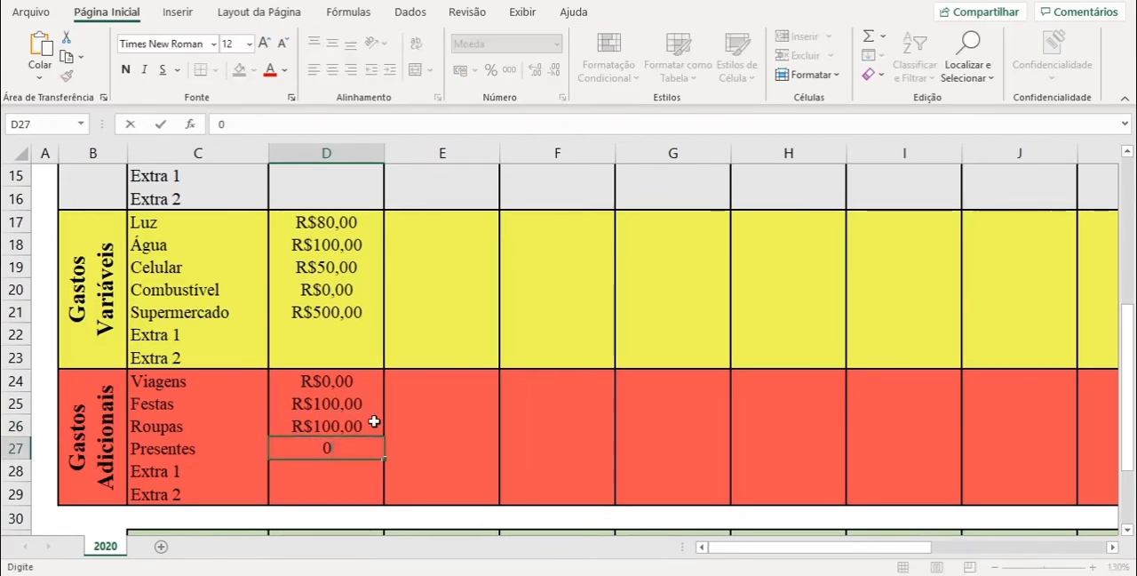
key("Return")
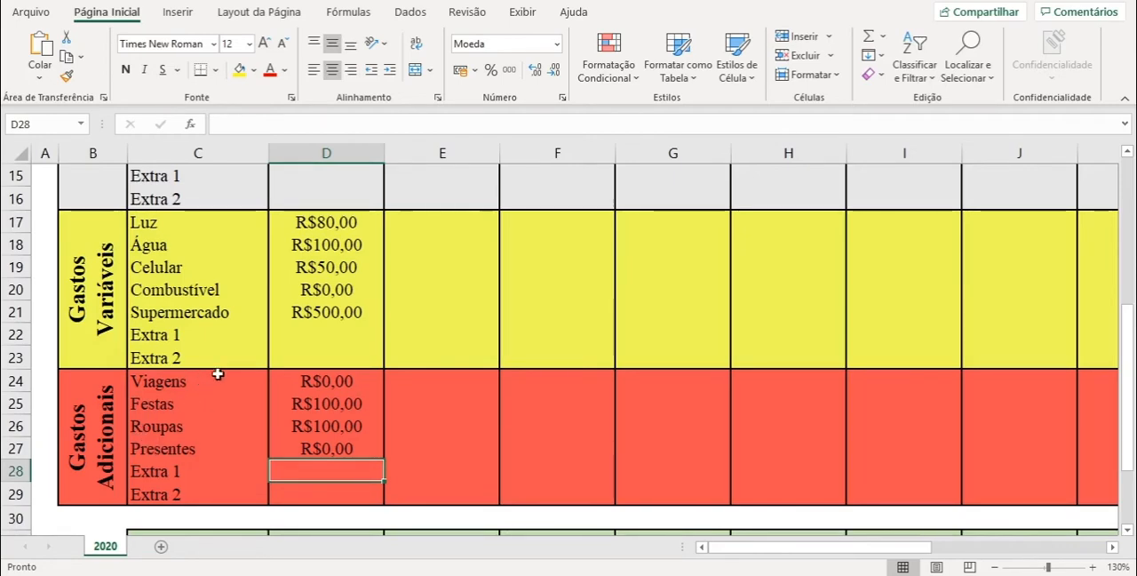
- Review the expense categories in Gastos Adicionais, Gastos Variáveis and Gastos Fixos, including Festas, Luz, Celular and Diarista
left_click_drag(97, 432, 314, 431)
left_click(186, 411)
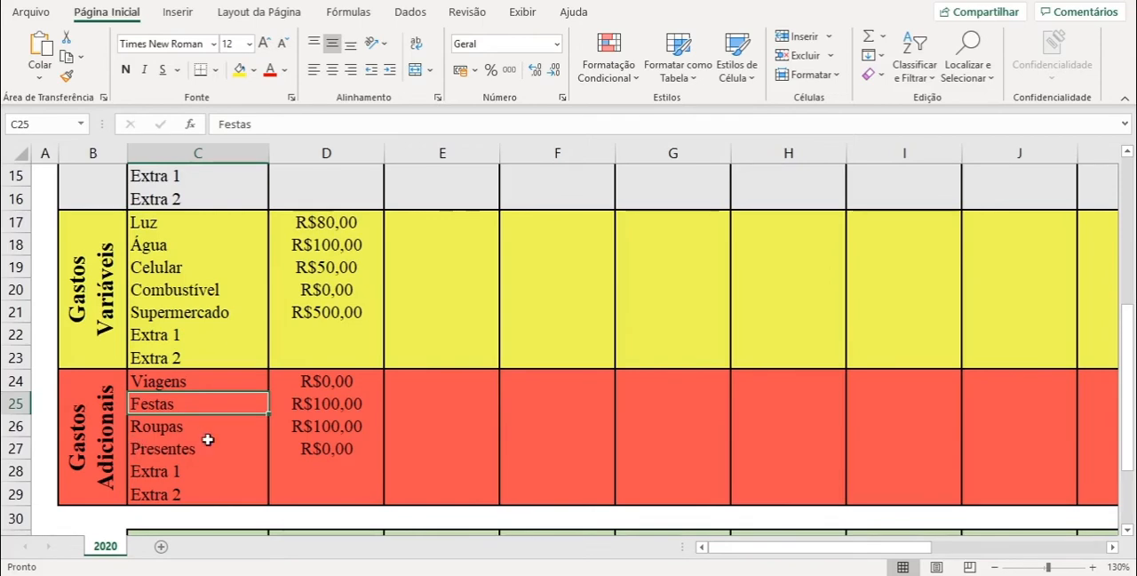
scroll(212, 438, "up", 1)
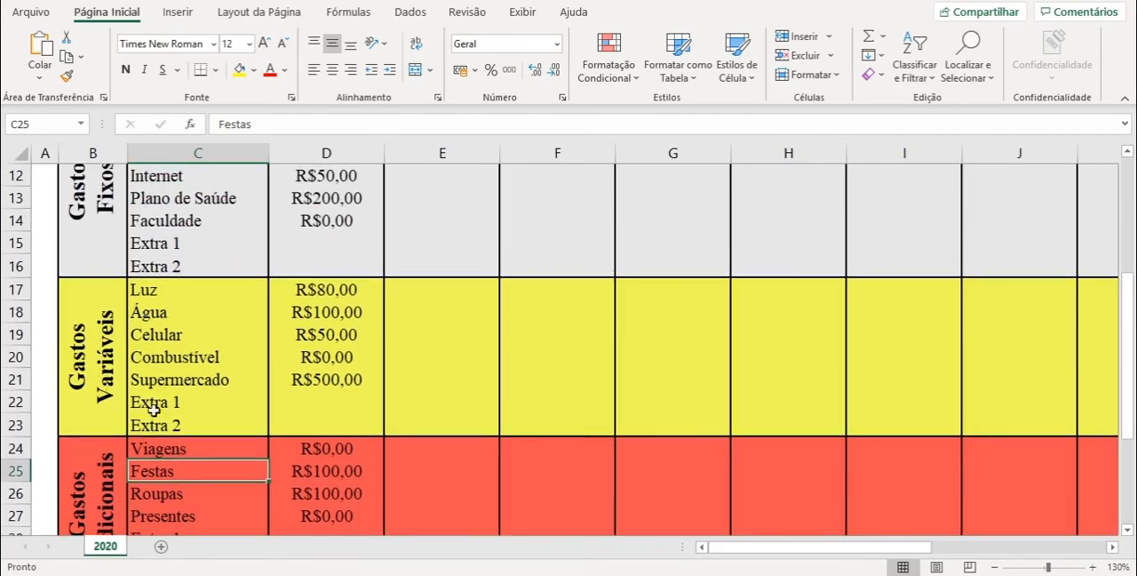
left_click(154, 291)
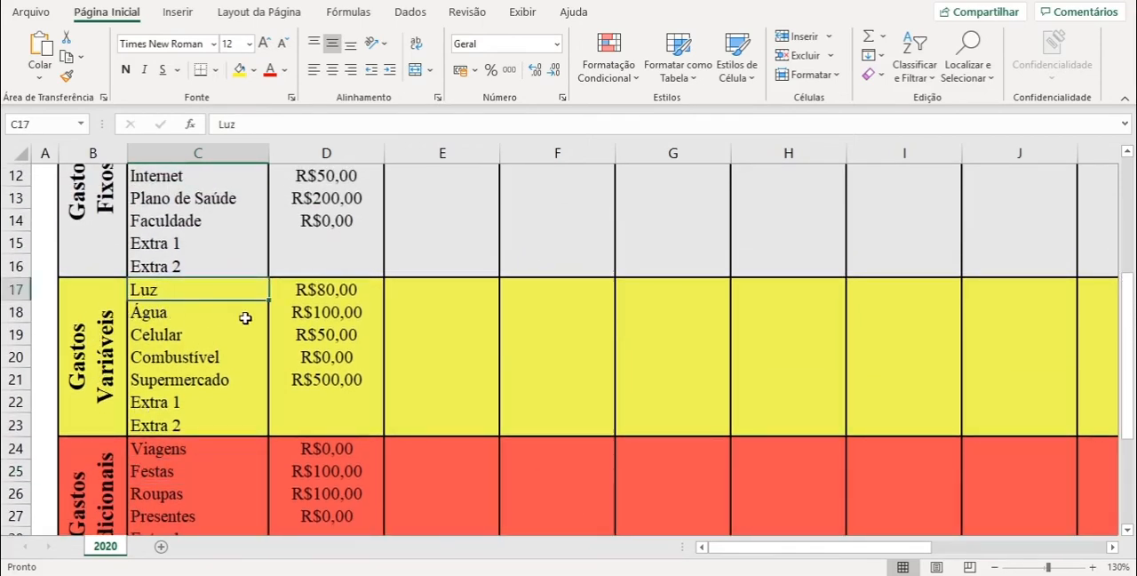
left_click(183, 333)
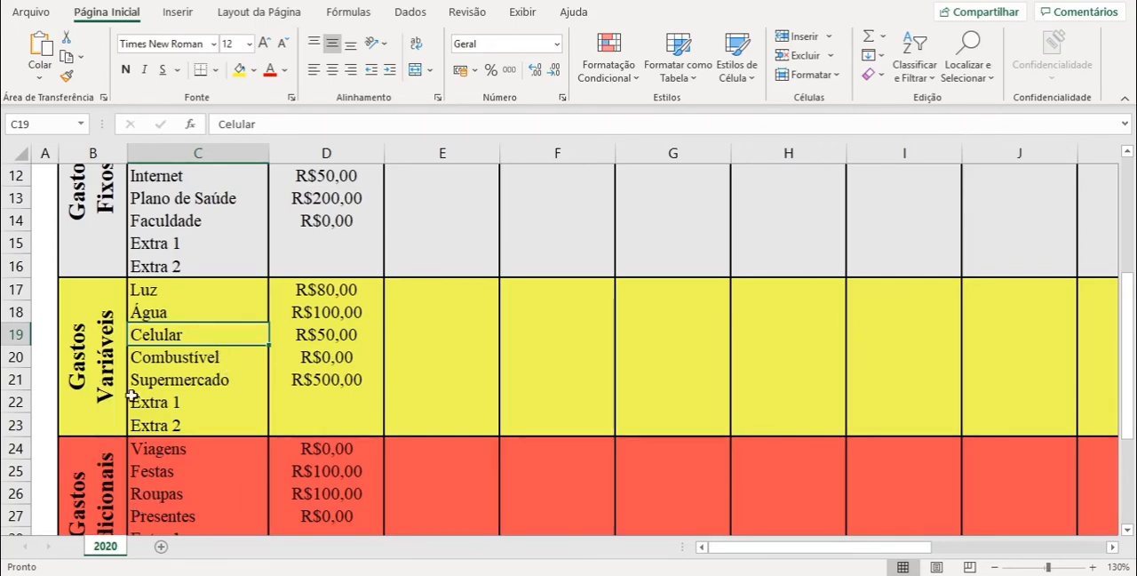
scroll(229, 348, "up", 2)
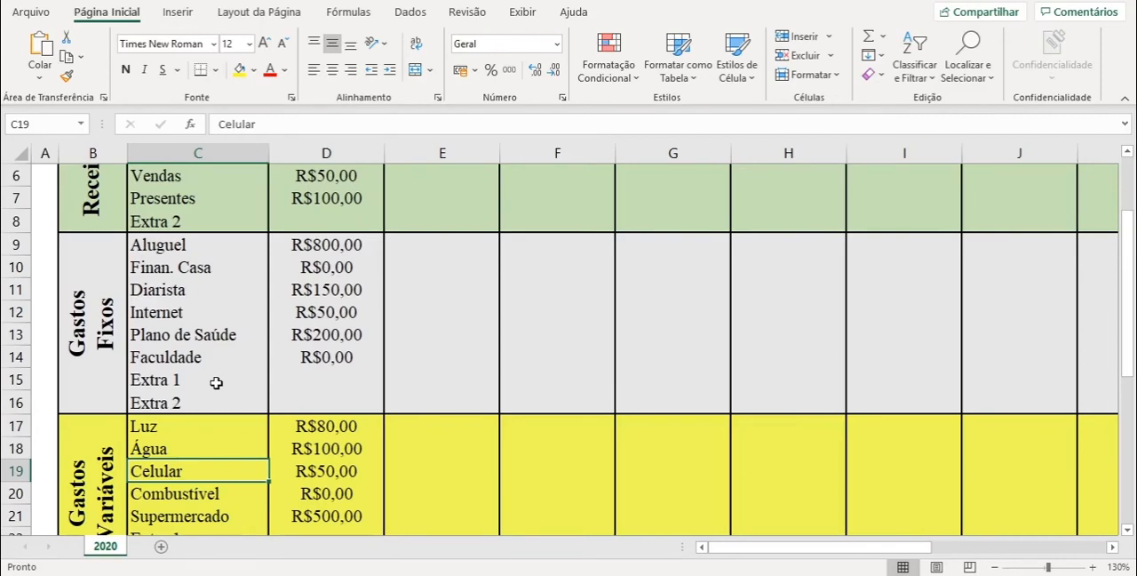
left_click(162, 295)
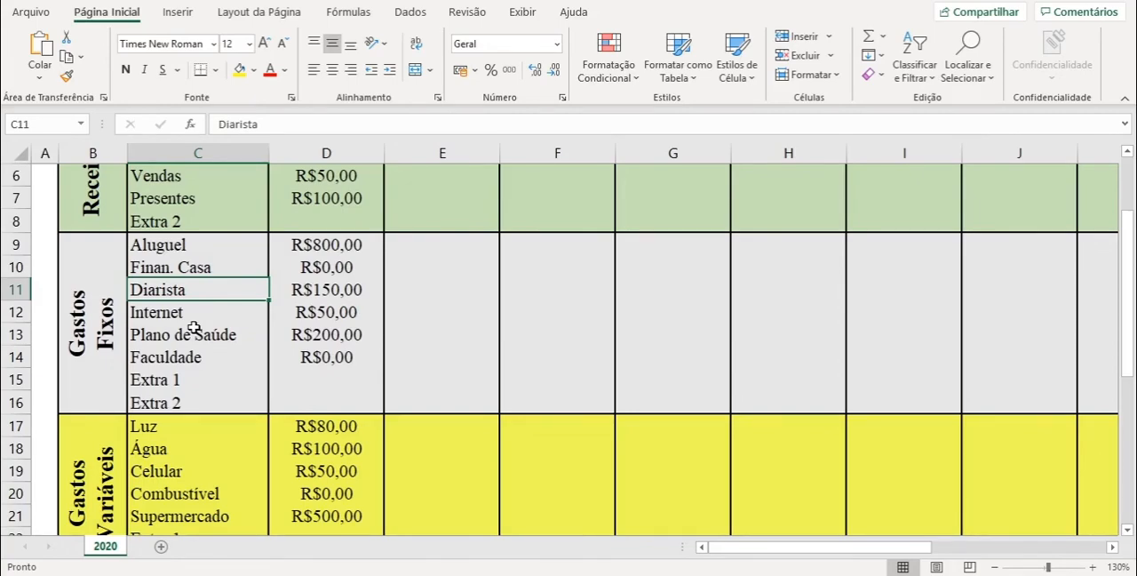
- Examine the month 1 summary below the categories, comparing the Receitas total with the three expense totals and the Balanço row
scroll(193, 327, "down", 6)
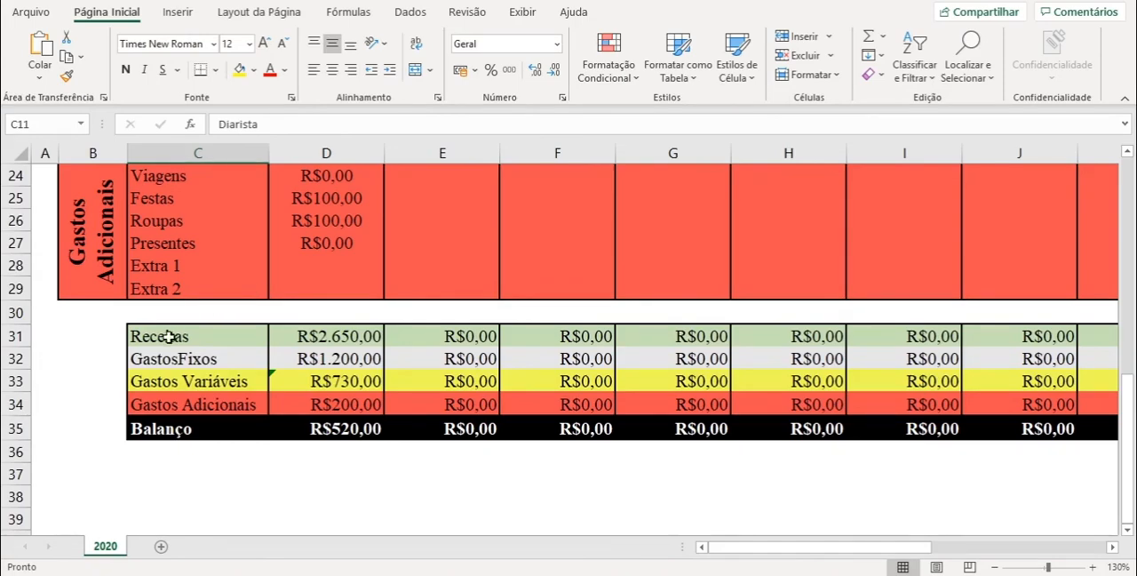
left_click(368, 335)
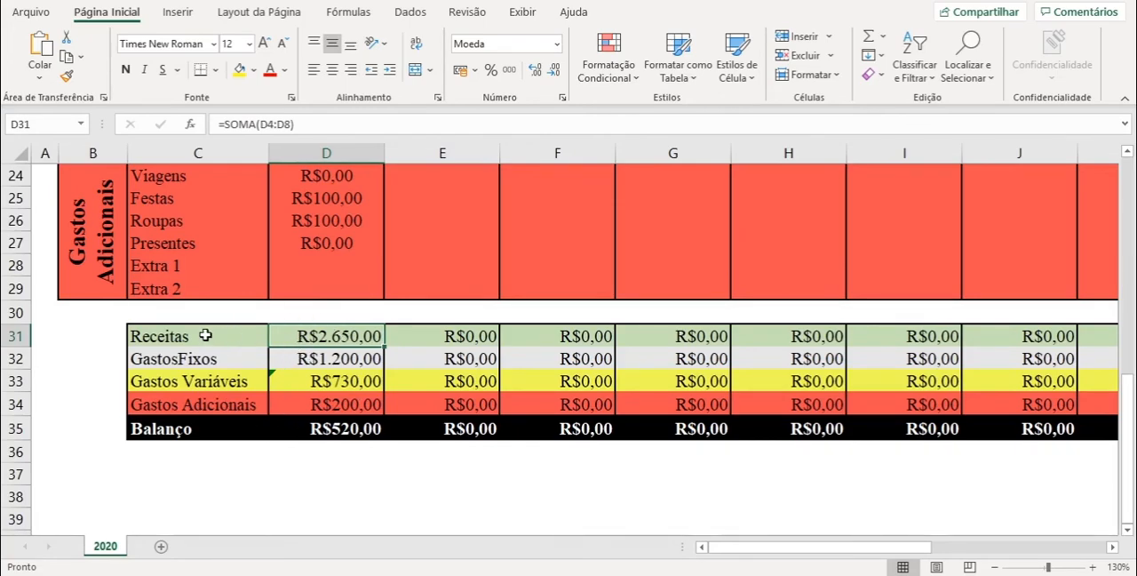
left_click_drag(153, 334, 336, 333)
left_click(365, 335)
left_click(338, 358)
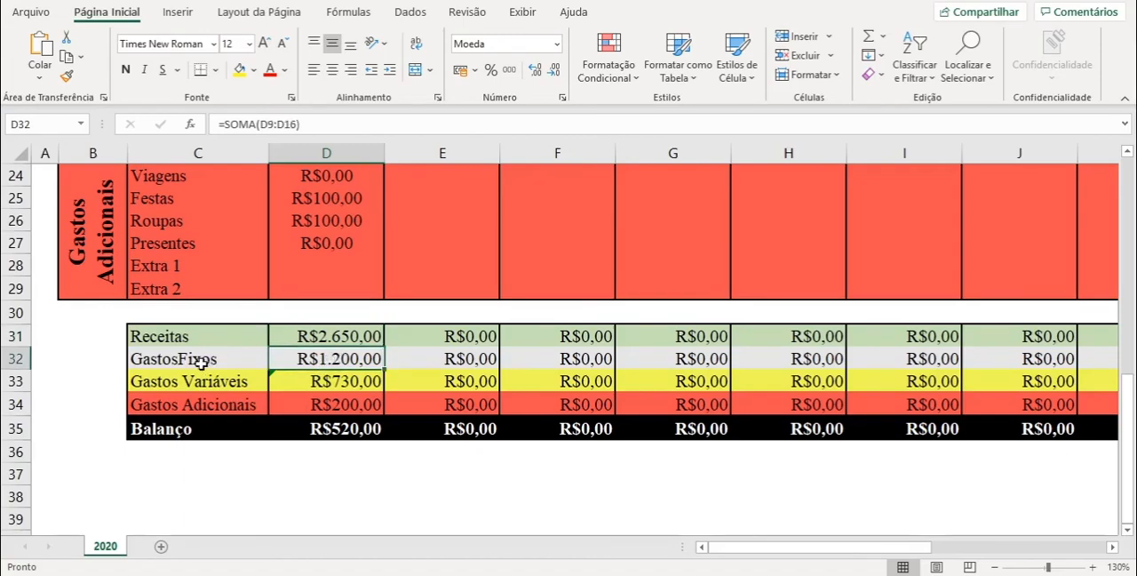
left_click_drag(202, 363, 325, 402)
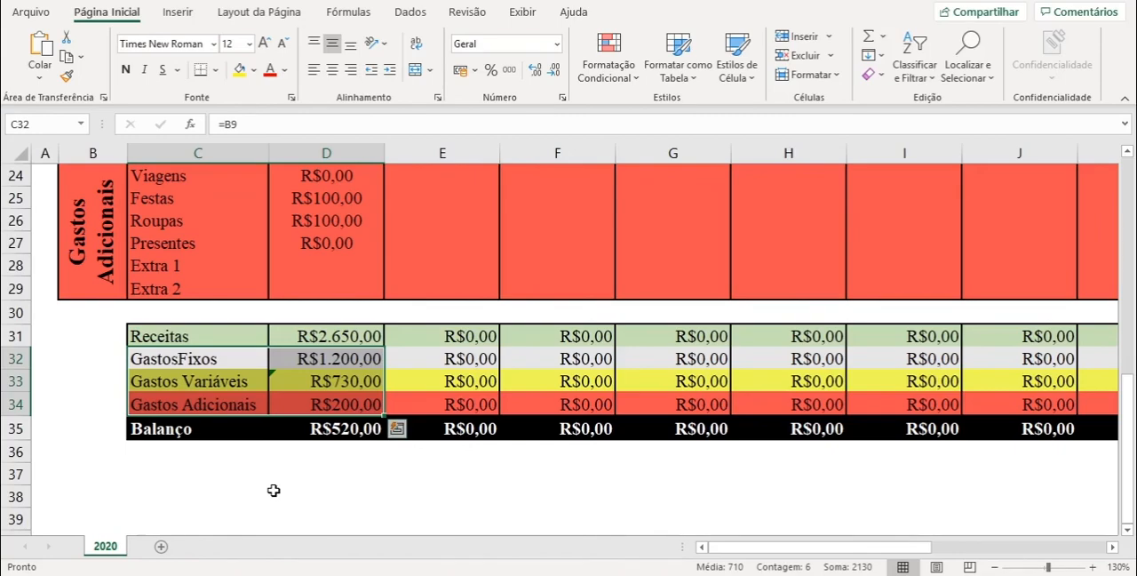
left_click(273, 491)
left_click(156, 429)
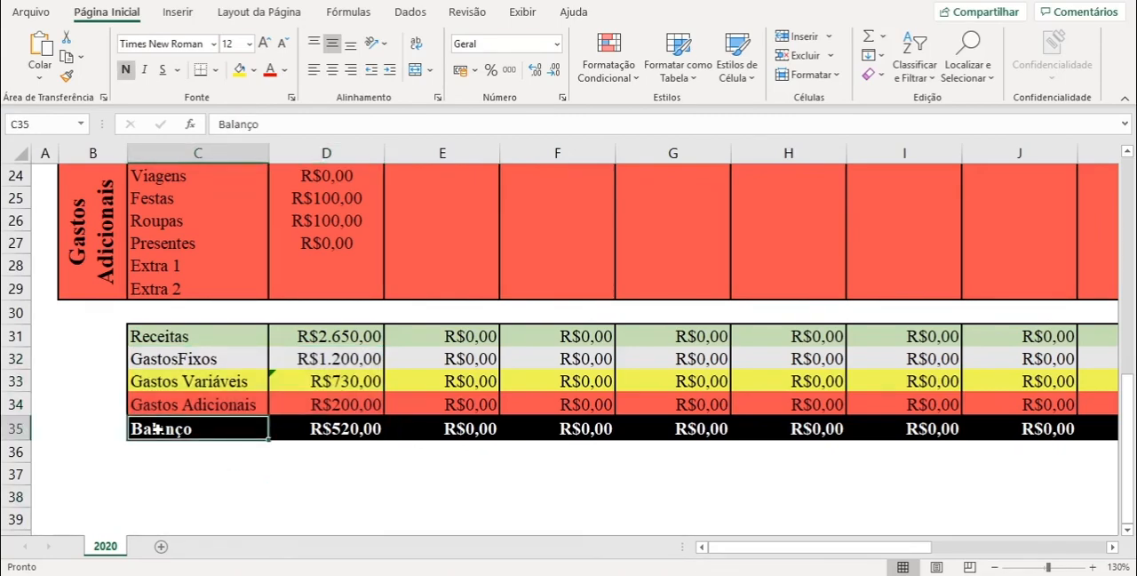
- Enter 1000 for Extra 1 in month 1 of Gastos Adicionais and check its effect on the month's Balanço
left_click(343, 431)
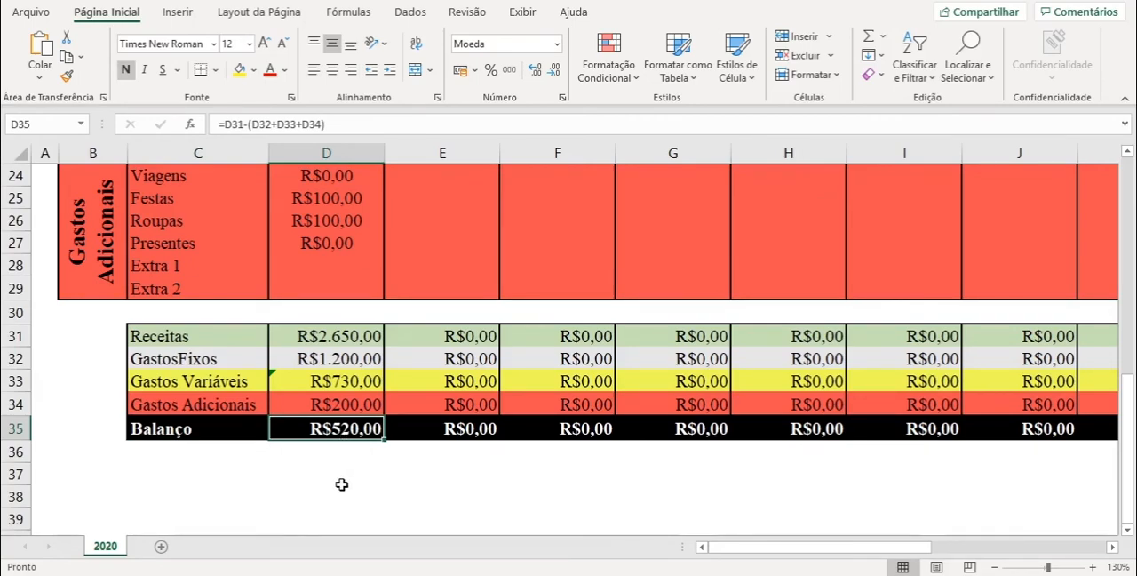
left_click(316, 263)
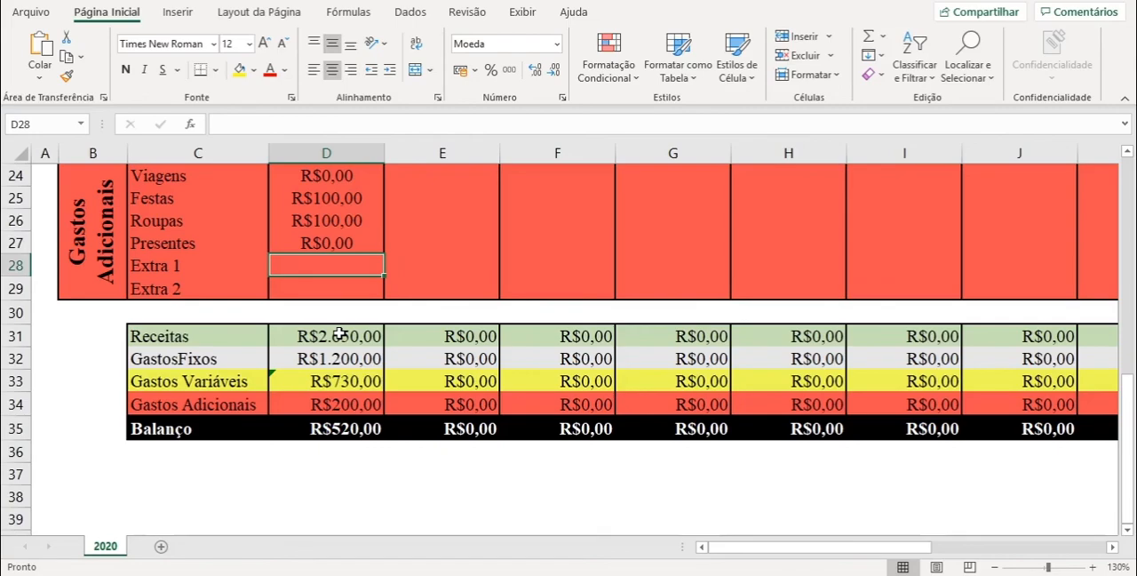
type("1000")
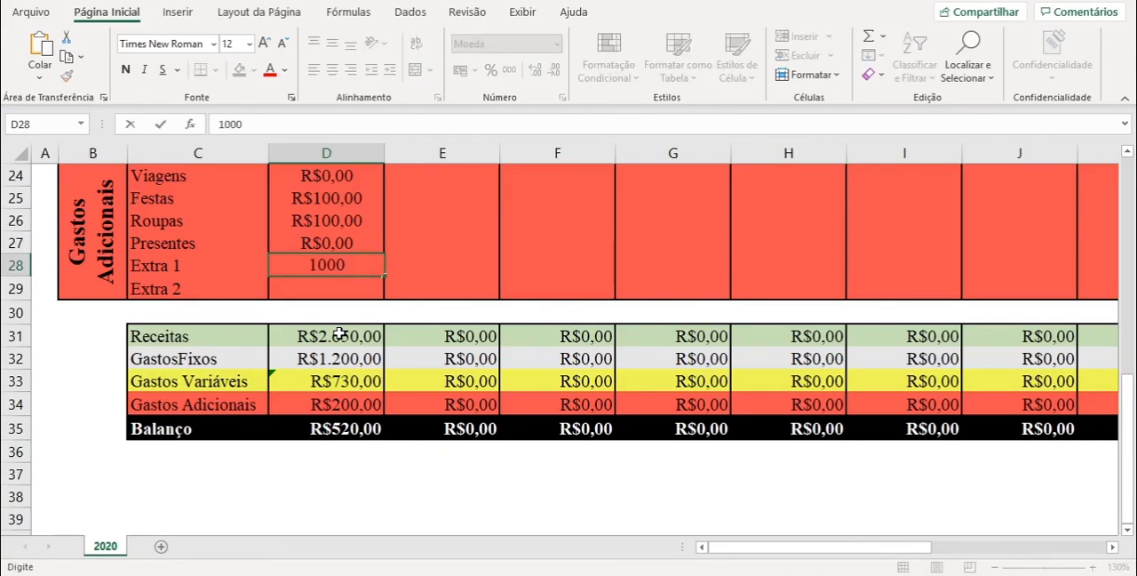
key("Return")
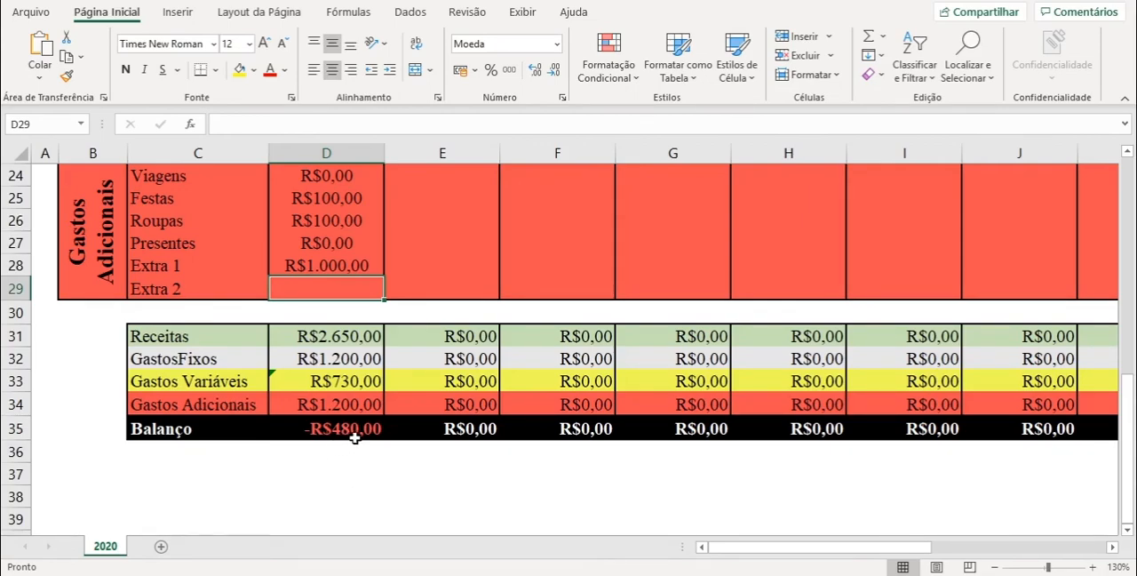
left_click(326, 431)
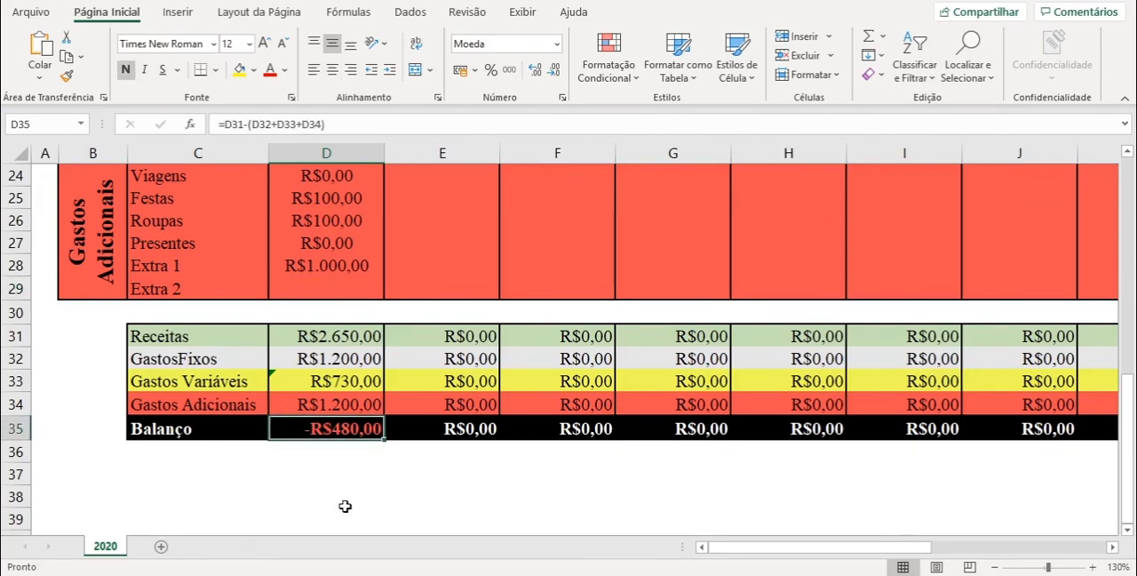
- Clear the Extra 1 value in month 1 of Gastos Adicionais
left_click(328, 267)
key("Delete")
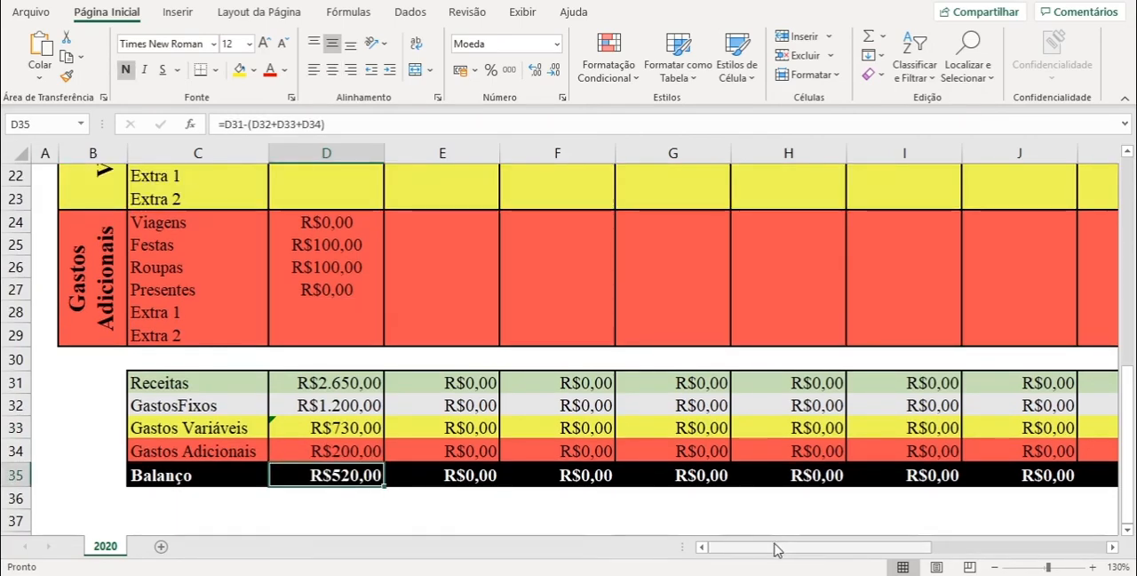
- Enter 1000, 2000 and 500 in the first income row for months 10, 11 and 12, and check the yearly summary in the TOTAL column
left_click_drag(775, 549, 960, 544)
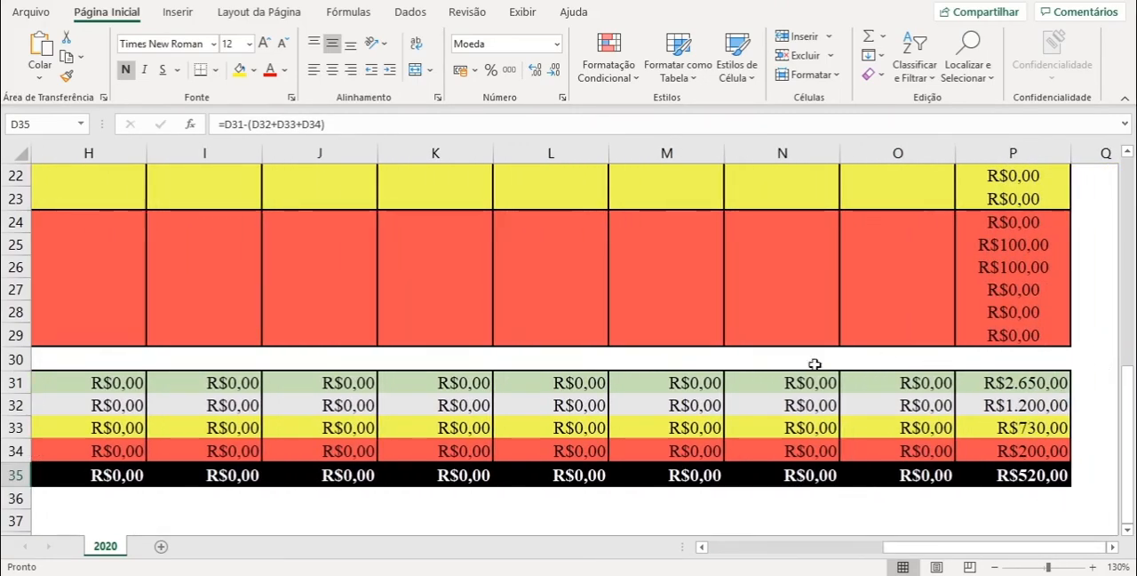
scroll(1099, 357, "up", 7)
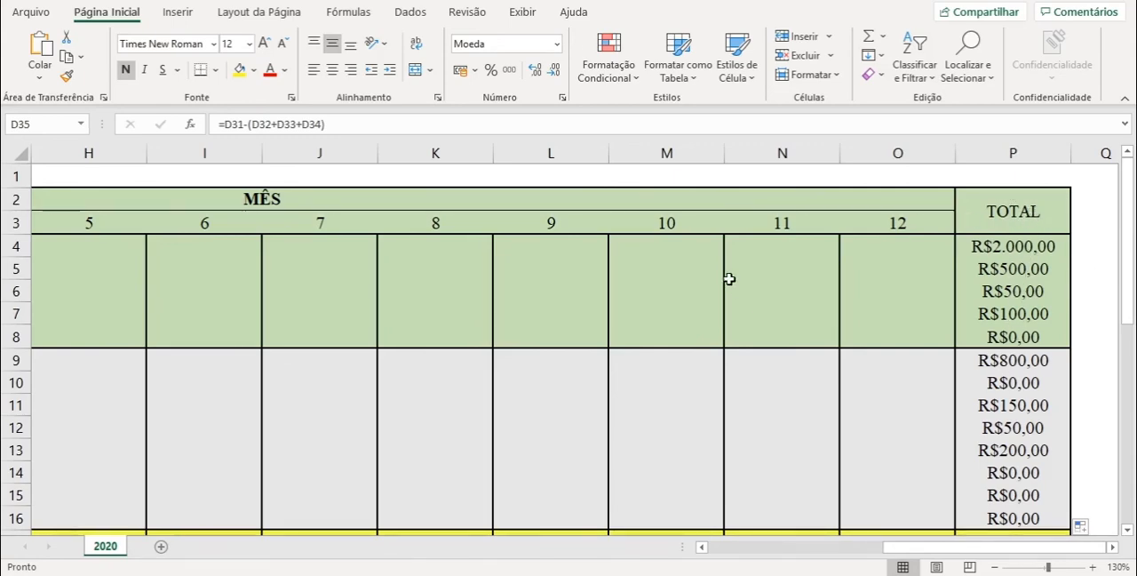
left_click(664, 245)
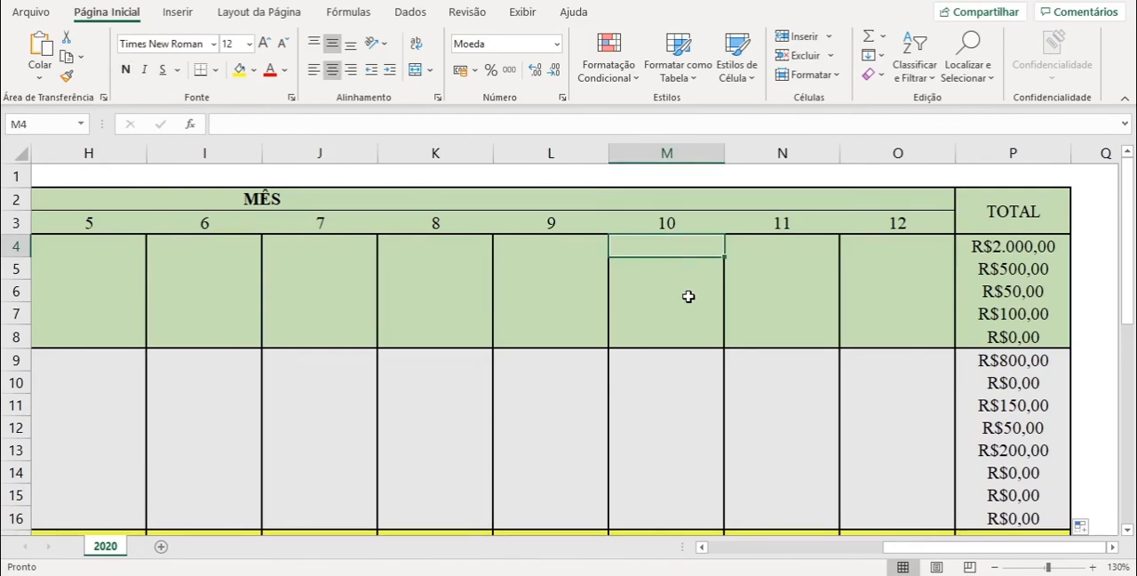
type("1000")
key("Tab")
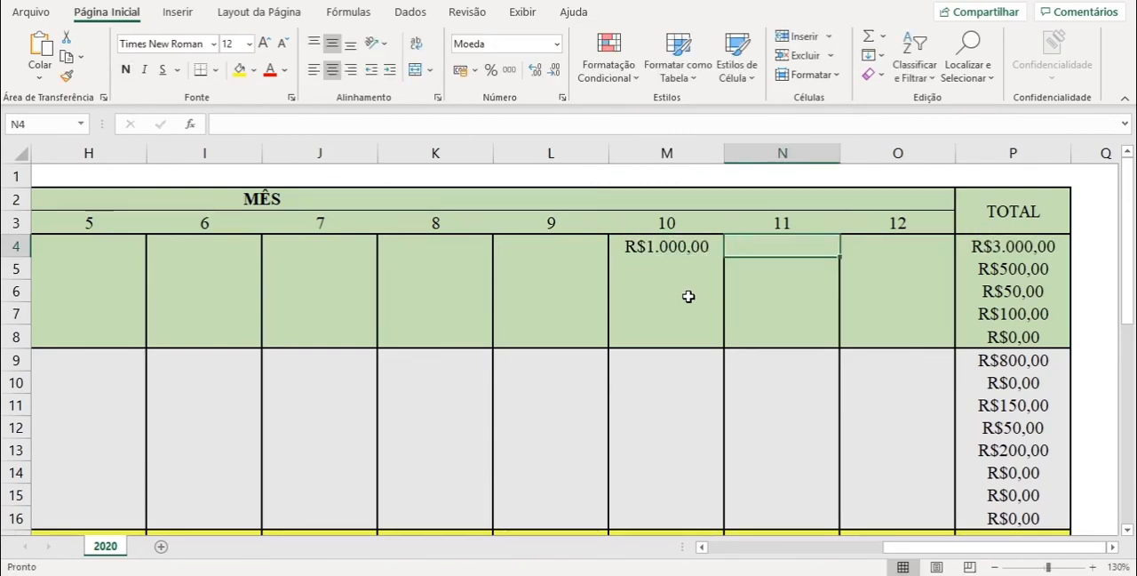
type("2000")
key("Tab")
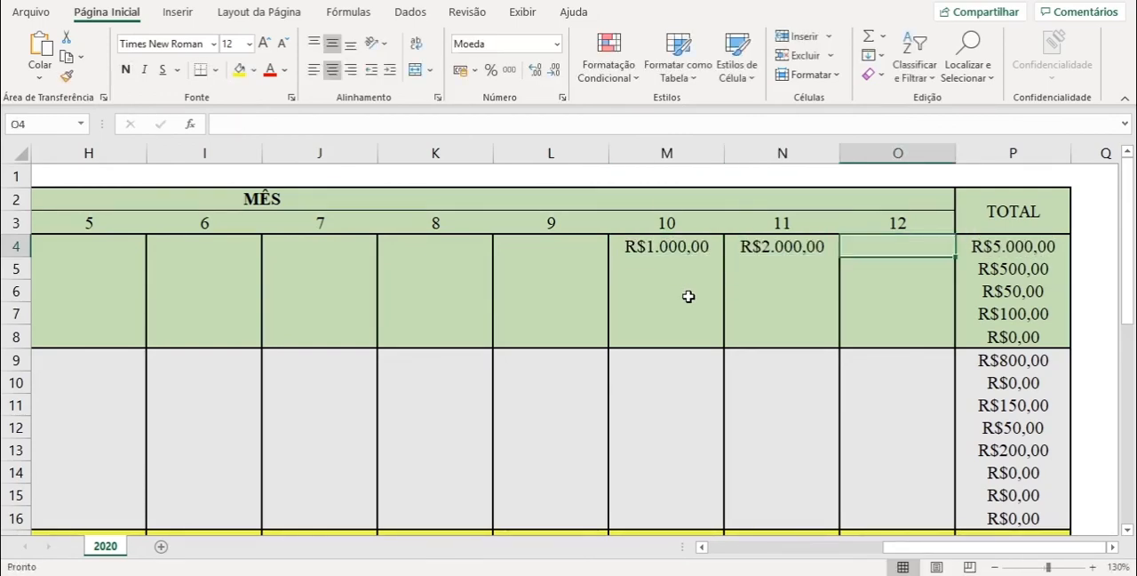
type("5000")
key("BackSpace")
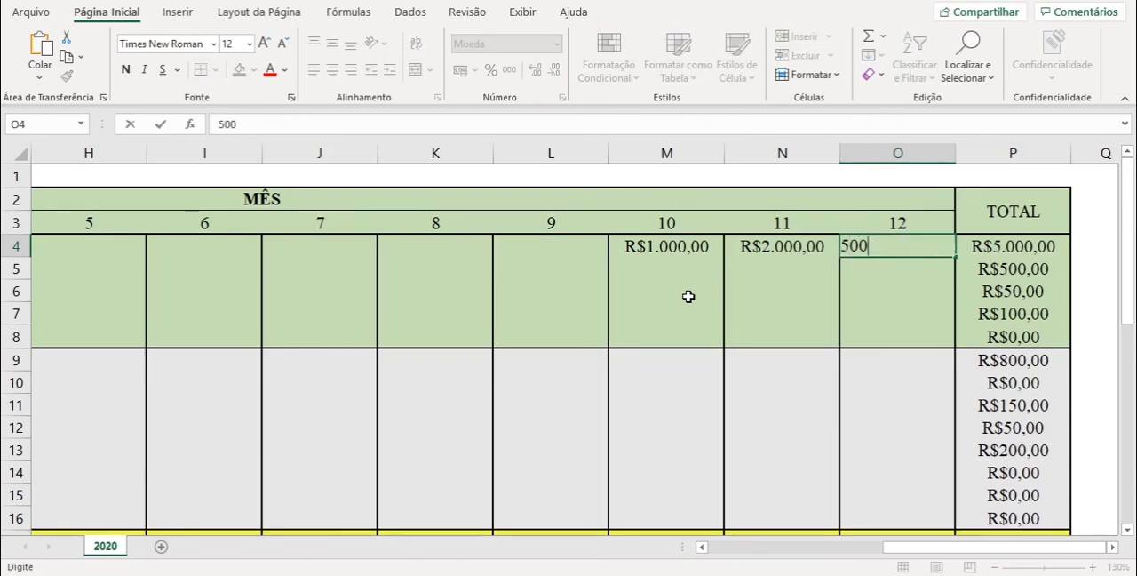
key("Return")
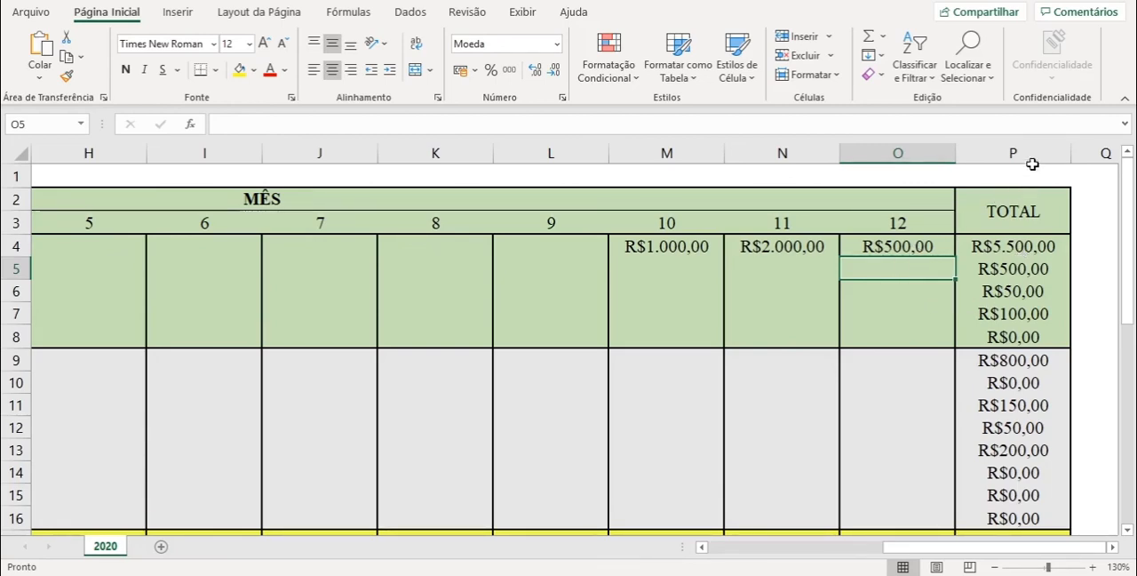
left_click_drag(1131, 278, 1135, 498)
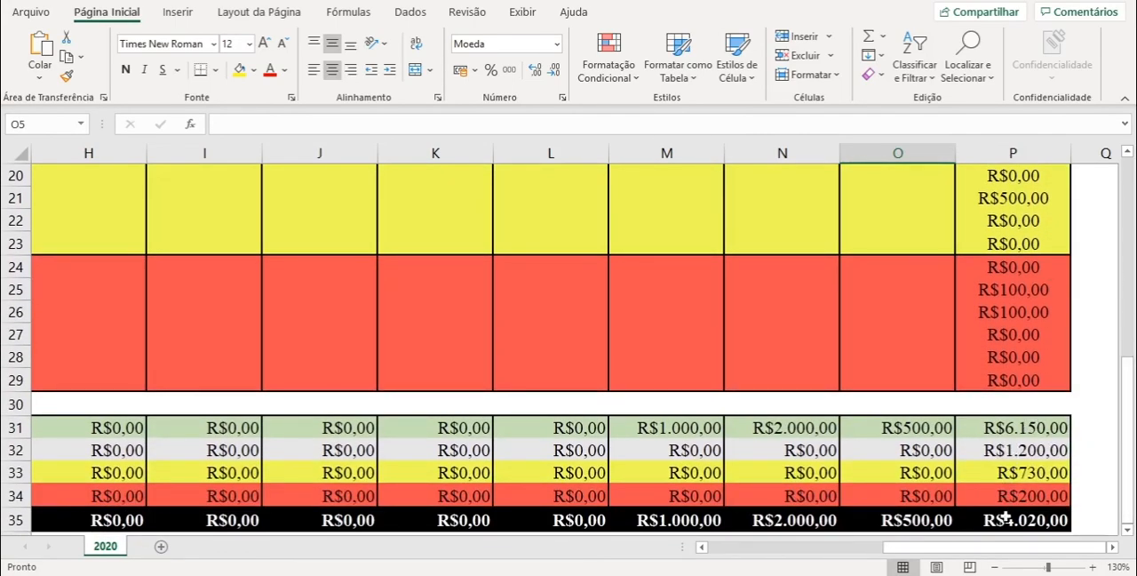